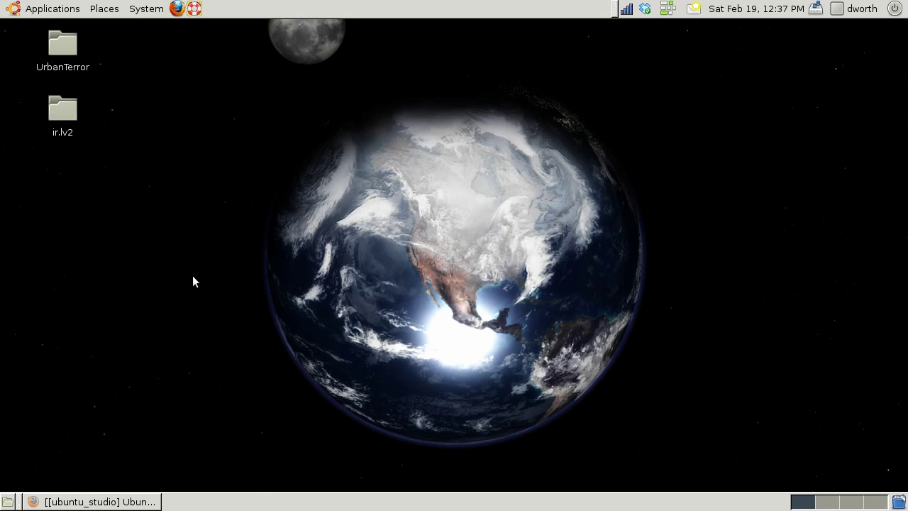
# Change Screenkey's Keys Mode from Raw to Normal in its preferences and close them
pyautogui.press('ctrl')
pyautogui.press('shift')
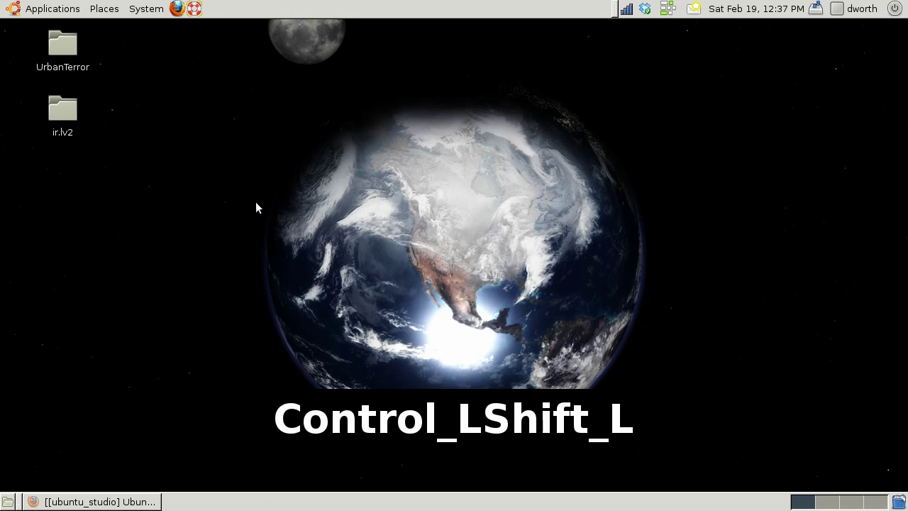
pyautogui.click(668, 8)
pyautogui.click(676, 46)
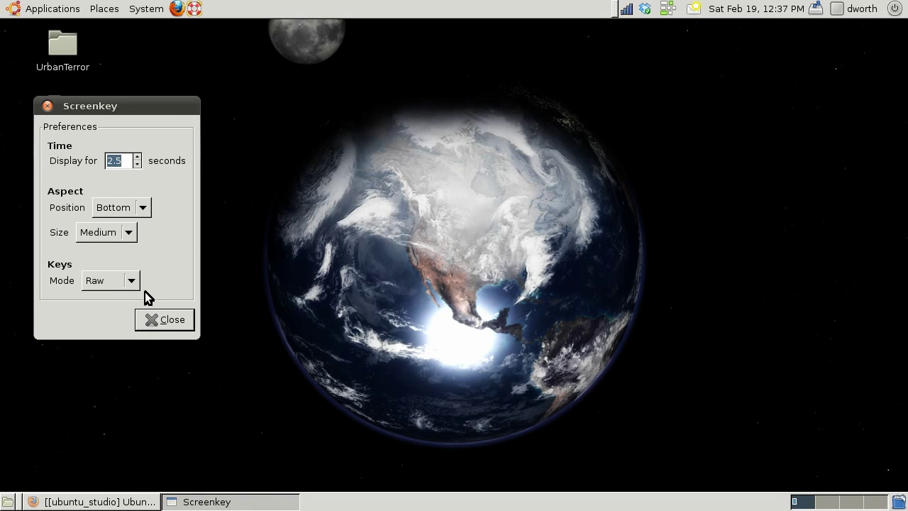
pyautogui.click(130, 284)
pyautogui.click(115, 302)
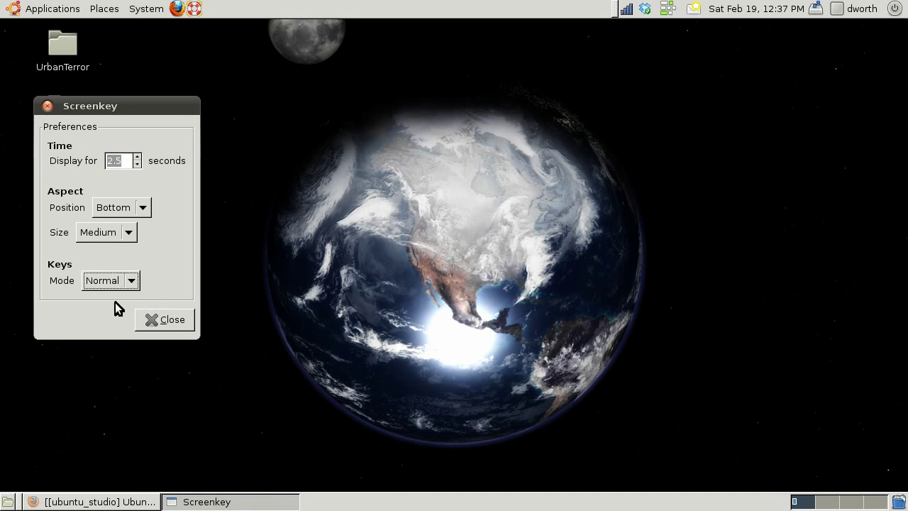
pyautogui.click(163, 318)
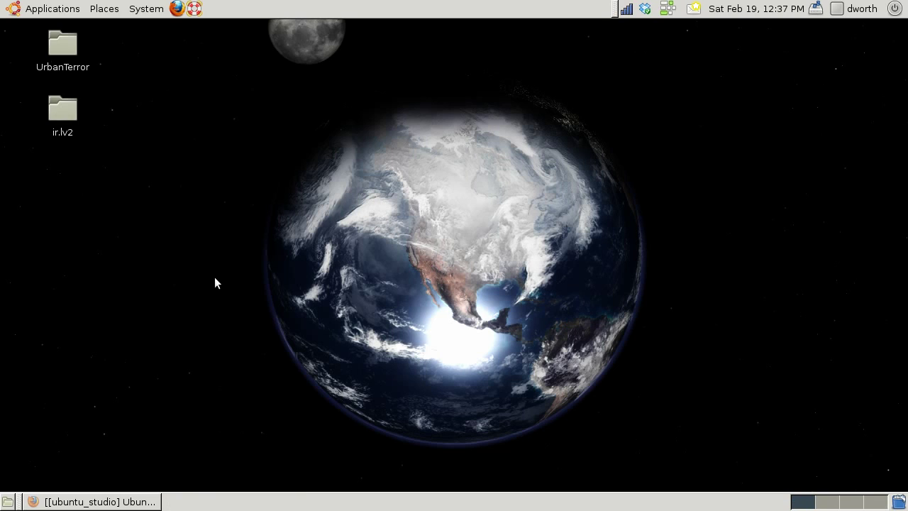
# Type test keys (j, h, f, k, j, d with Backspace) to check the Normal display
pyautogui.press('j')
pyautogui.press('h')
pyautogui.press('f')
pyautogui.press('BackSpace')
pyautogui.press('BackSpace')
pyautogui.press('BackSpace')
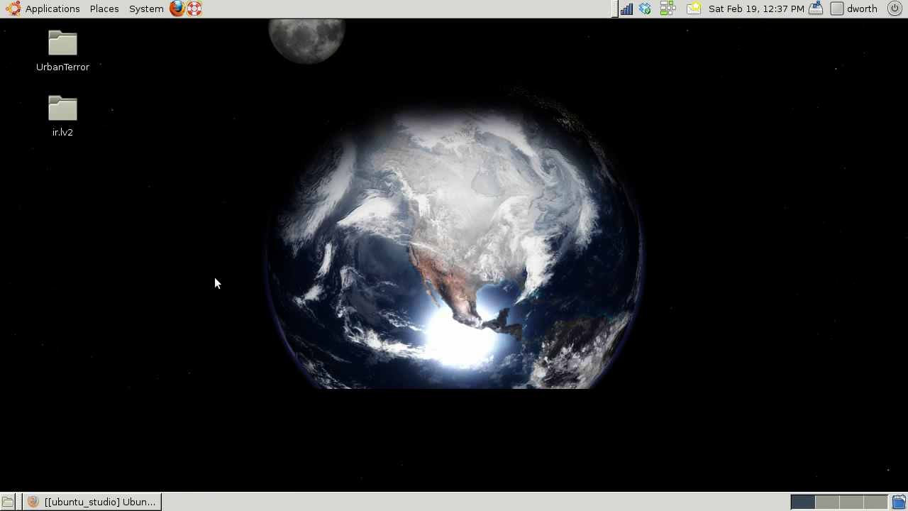
pyautogui.press('k')
pyautogui.press('j')
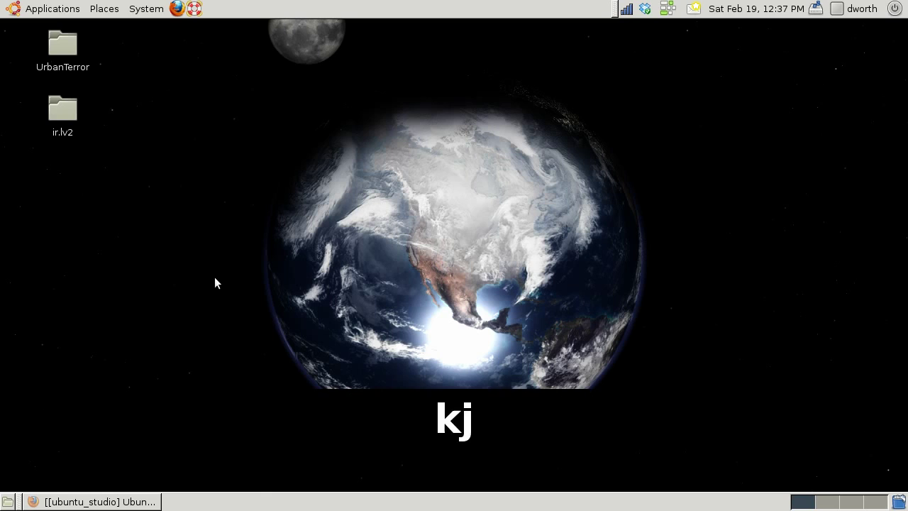
pyautogui.press('d')
pyautogui.press('BackSpace')
pyautogui.press('BackSpace')
pyautogui.press('BackSpace')
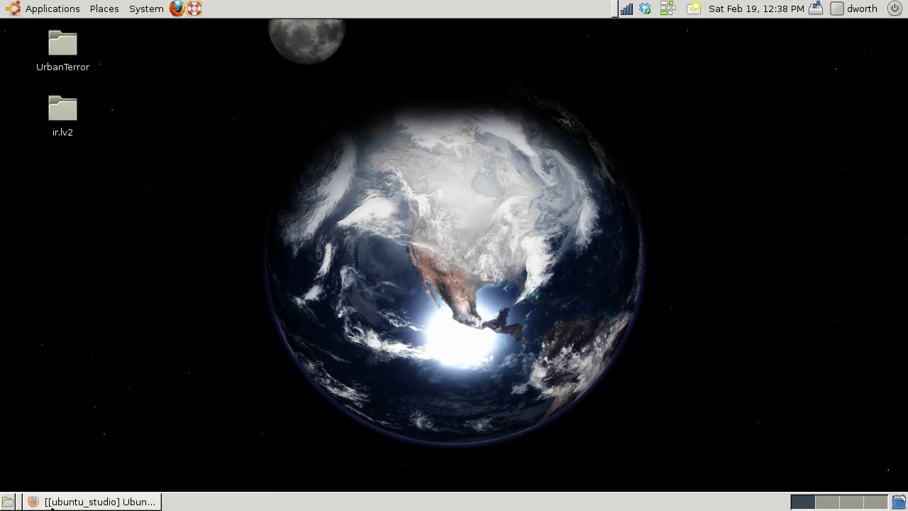
pyautogui.click(56, 502)
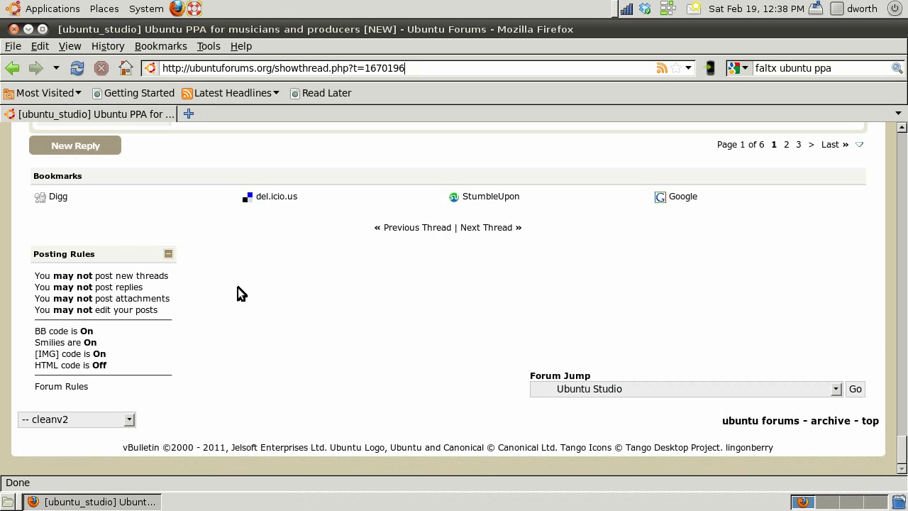
pyautogui.scroll(8, 295, 244)
pyautogui.scroll(20, 295, 244)
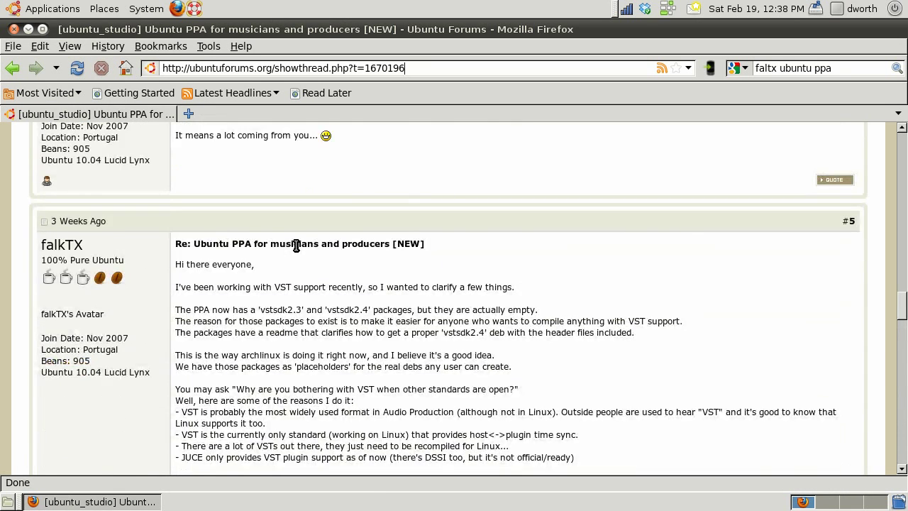
pyautogui.scroll(2, 296, 245)
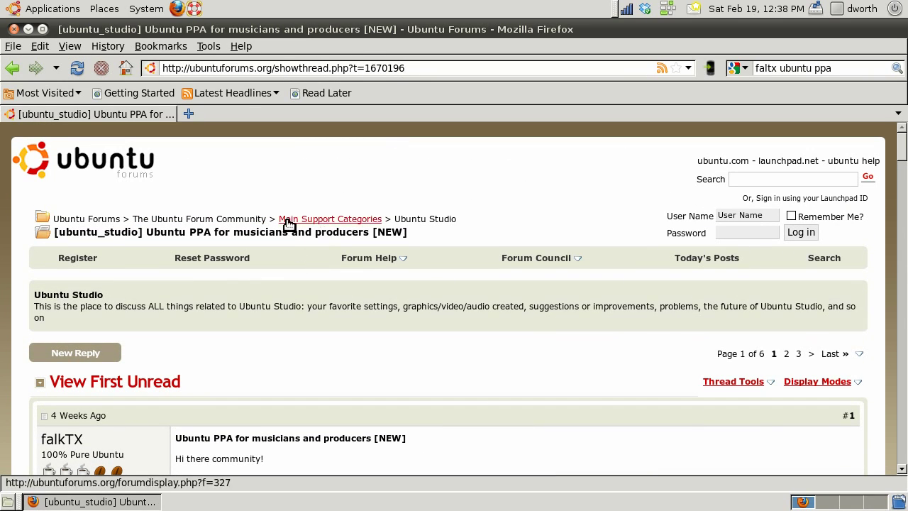
pyautogui.scroll(-8, 437, 187)
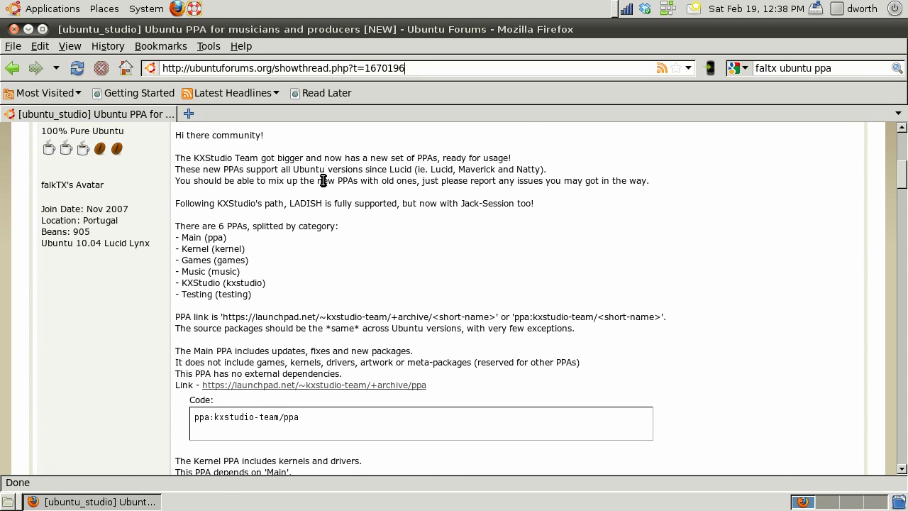
pyautogui.scroll(-16, 427, 222)
pyautogui.scroll(-6, 427, 222)
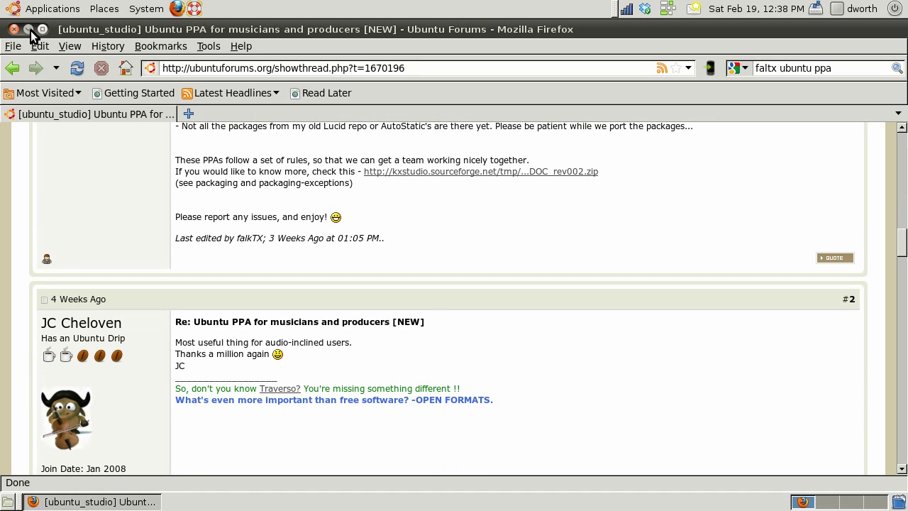
pyautogui.click(31, 31)
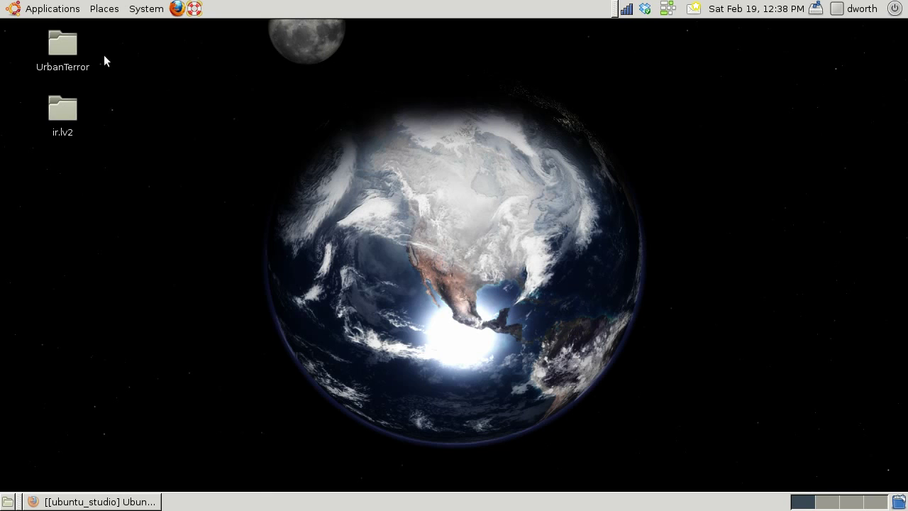
pyautogui.click(35, 10)
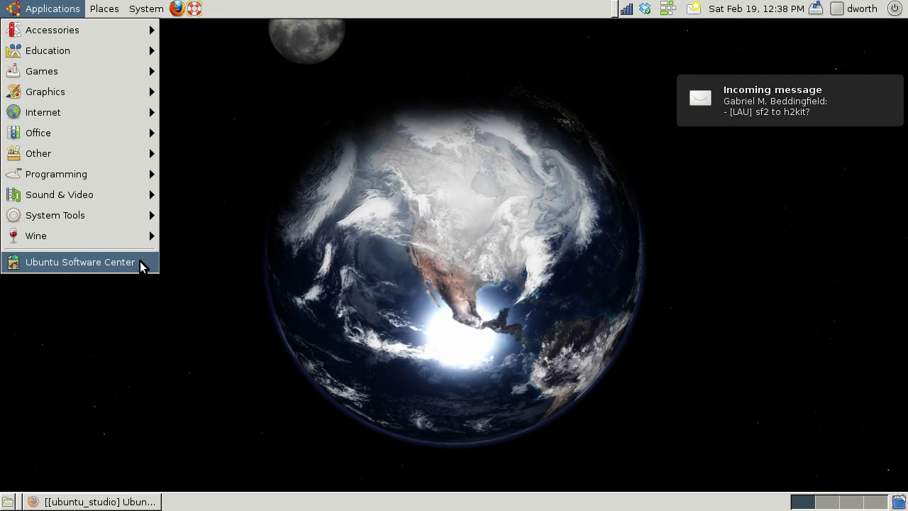
pyautogui.click(239, 223)
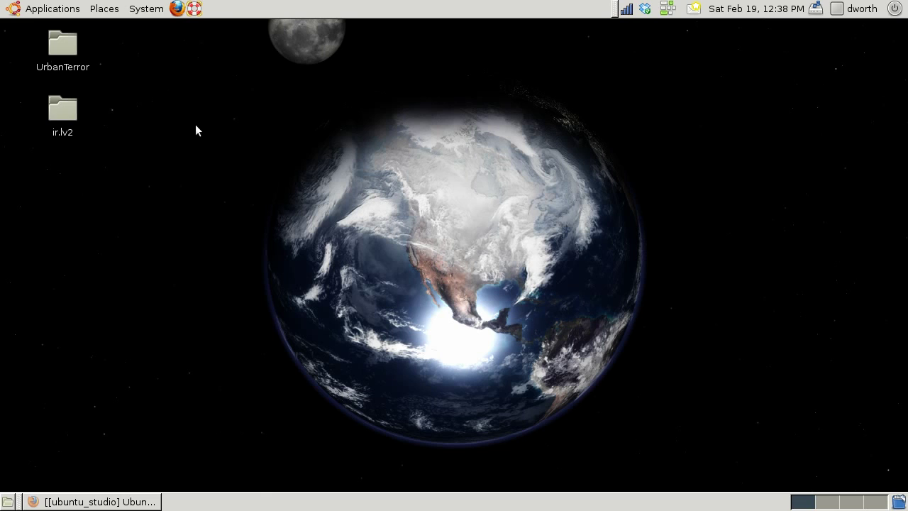
pyautogui.click(79, 13)
pyautogui.moveTo(85, 28)
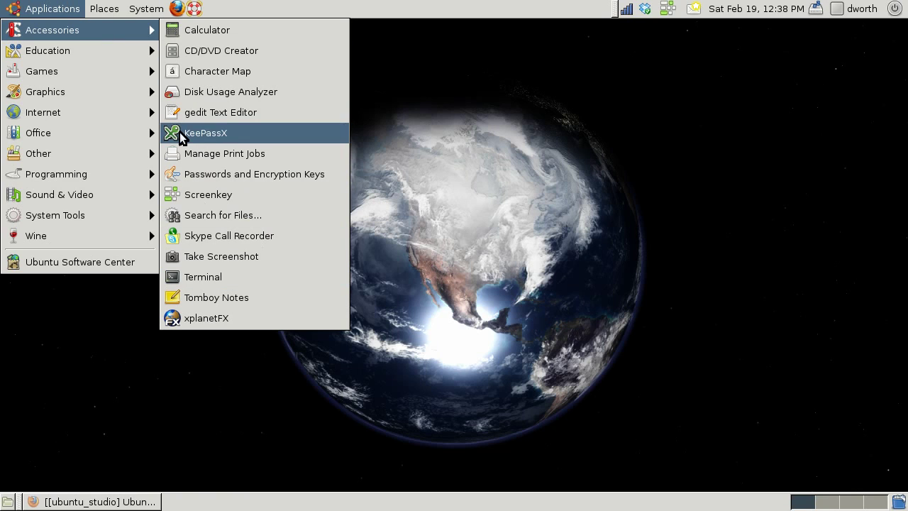
# Launch the gedit text editor and bring up its Open file dialog
pyautogui.click(224, 113)
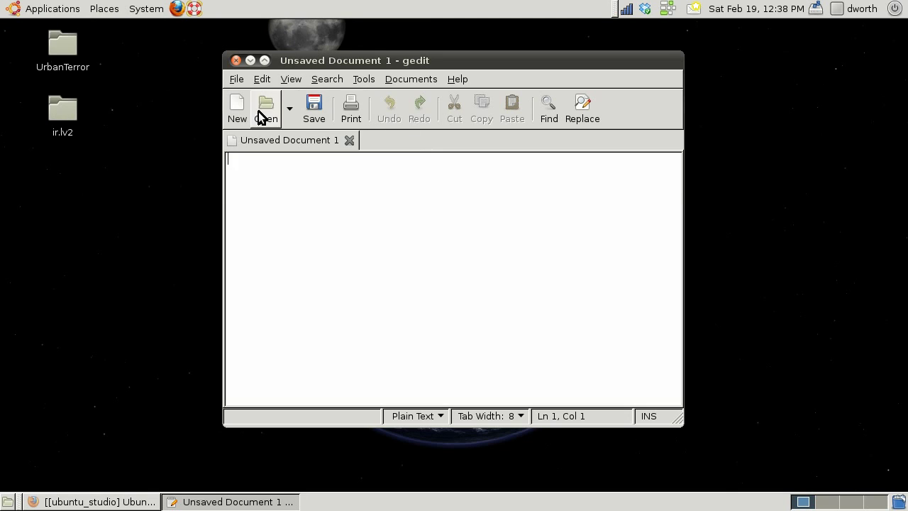
pyautogui.click(259, 115)
pyautogui.scroll(-10, 381, 235)
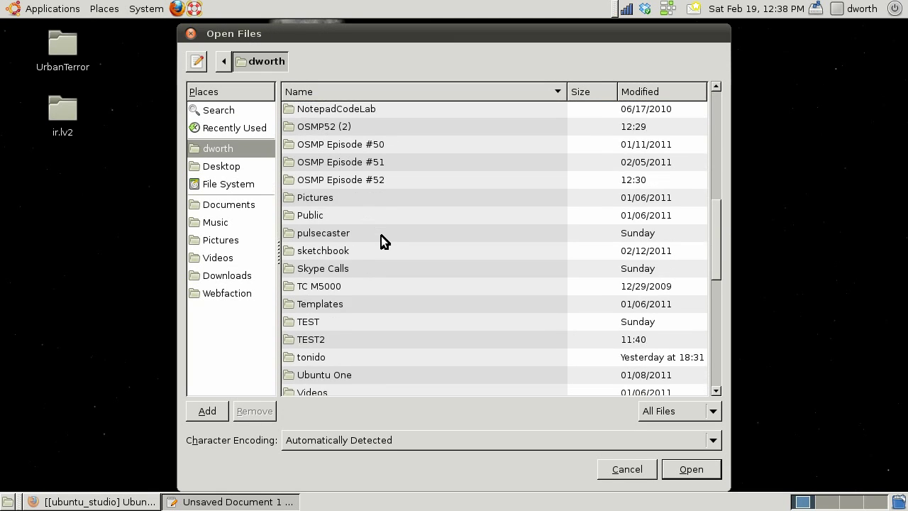
pyautogui.scroll(4, 381, 236)
pyautogui.scroll(-4, 381, 235)
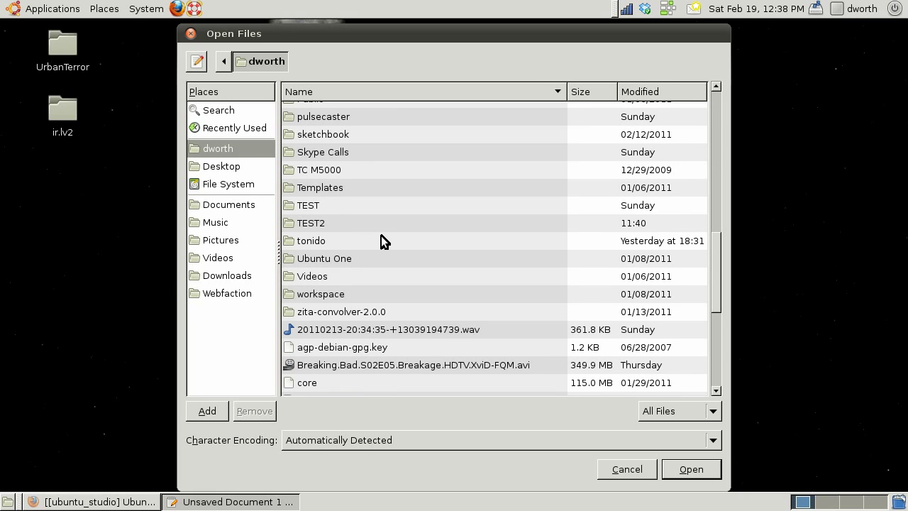
pyautogui.scroll(-3, 381, 235)
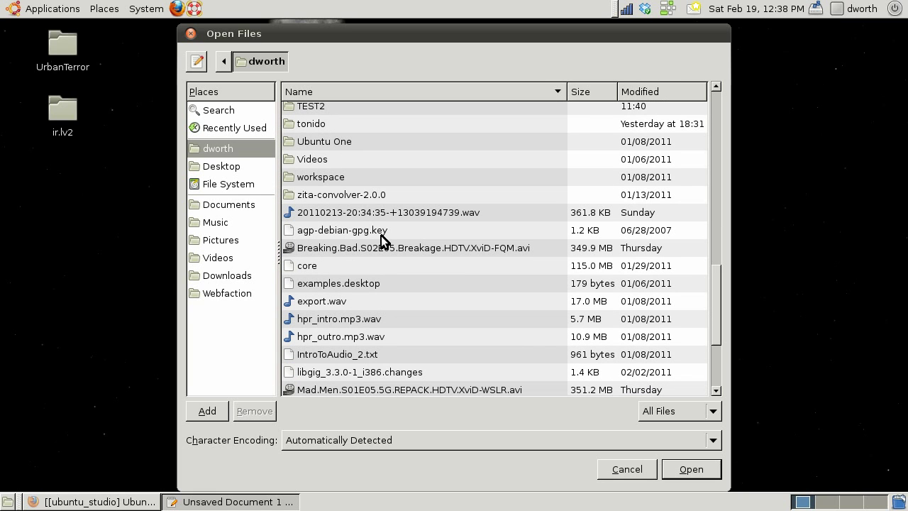
pyautogui.scroll(-2, 381, 235)
pyautogui.scroll(10, 381, 234)
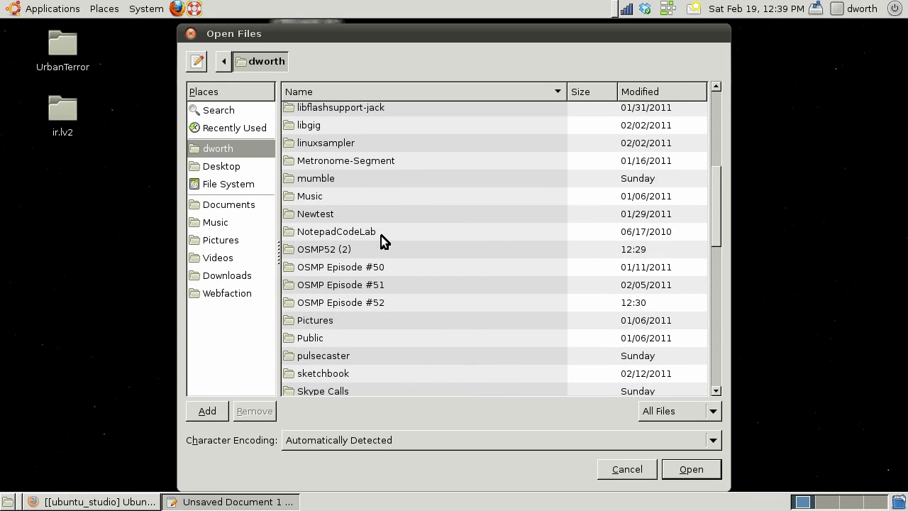
pyautogui.scroll(1, 381, 235)
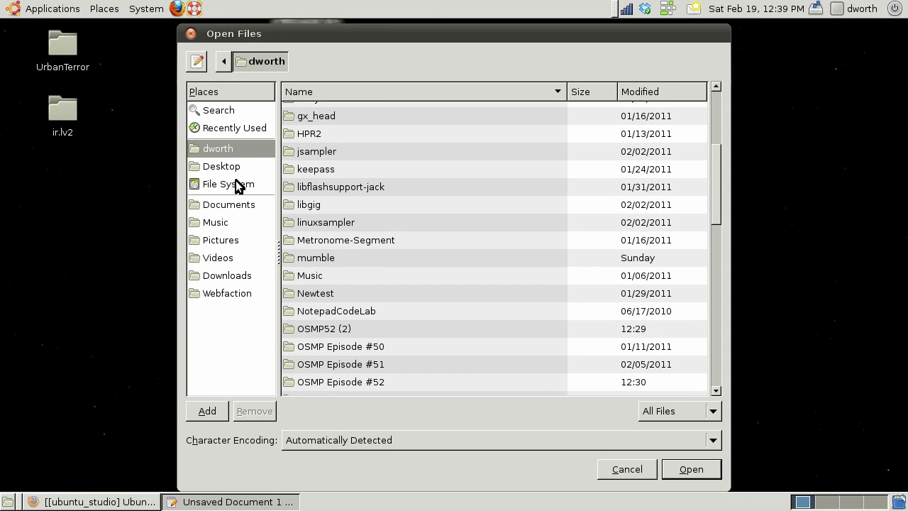
# Navigate File System > etc > security and open limits.conf
pyautogui.click(239, 183)
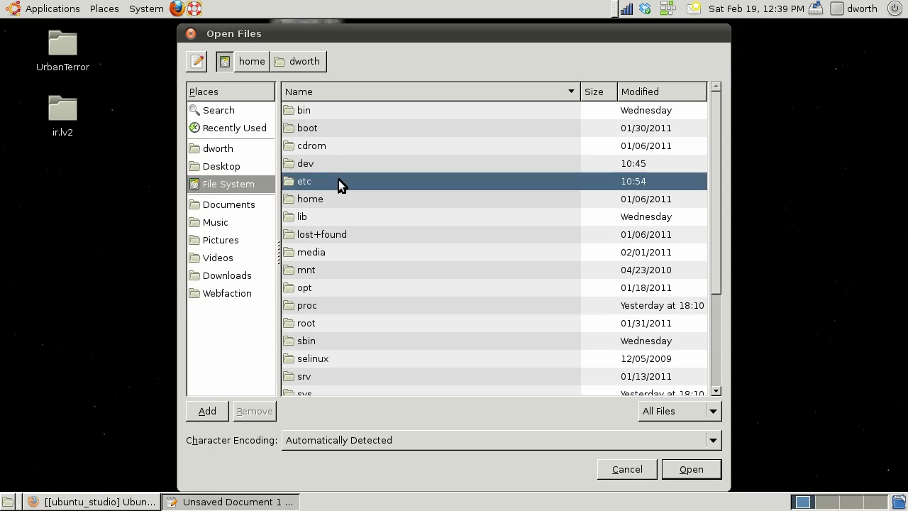
pyautogui.doubleClick(338, 181)
pyautogui.write('se')
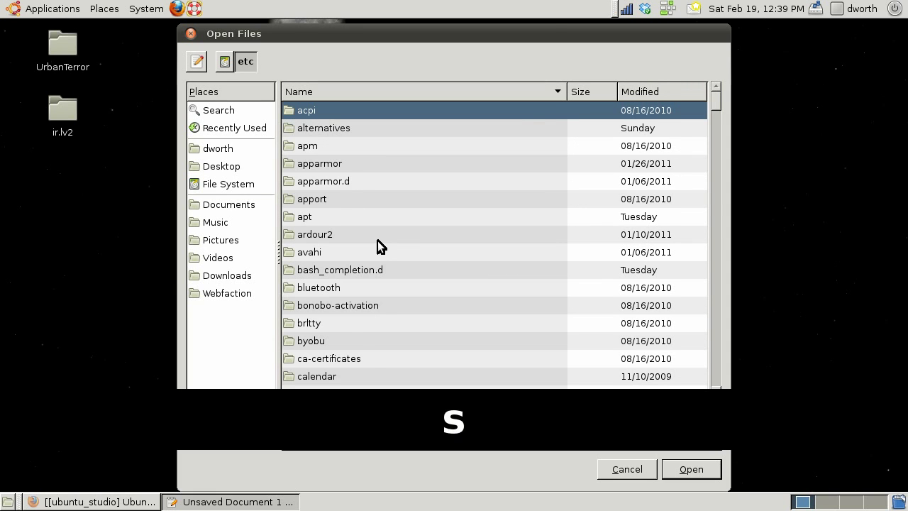
pyautogui.doubleClick(341, 247)
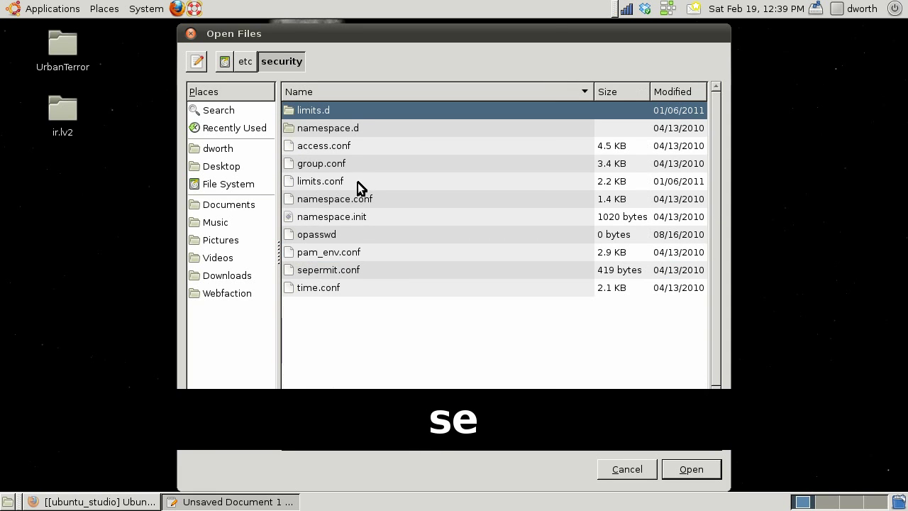
pyautogui.doubleClick(312, 186)
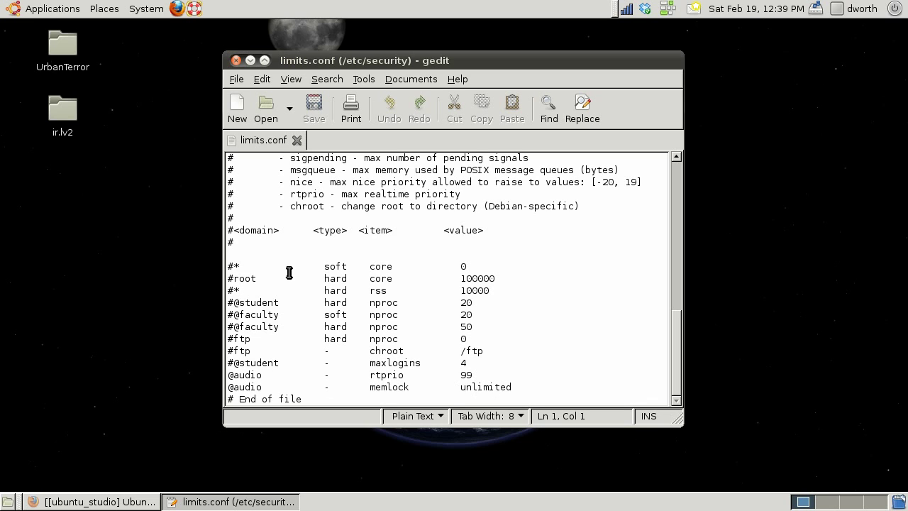
# Close the limits.conf editor and launch Users and Groups settings from the system menu
pyautogui.click(232, 59)
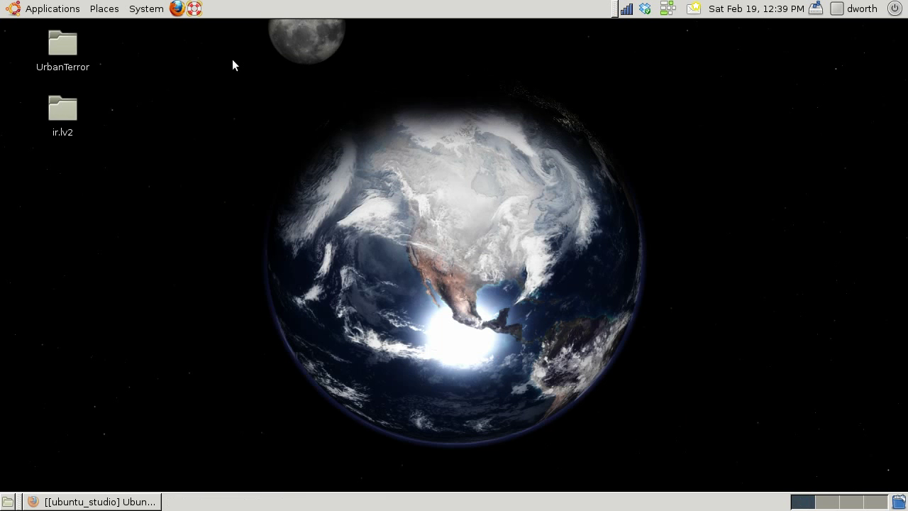
pyautogui.click(151, 11)
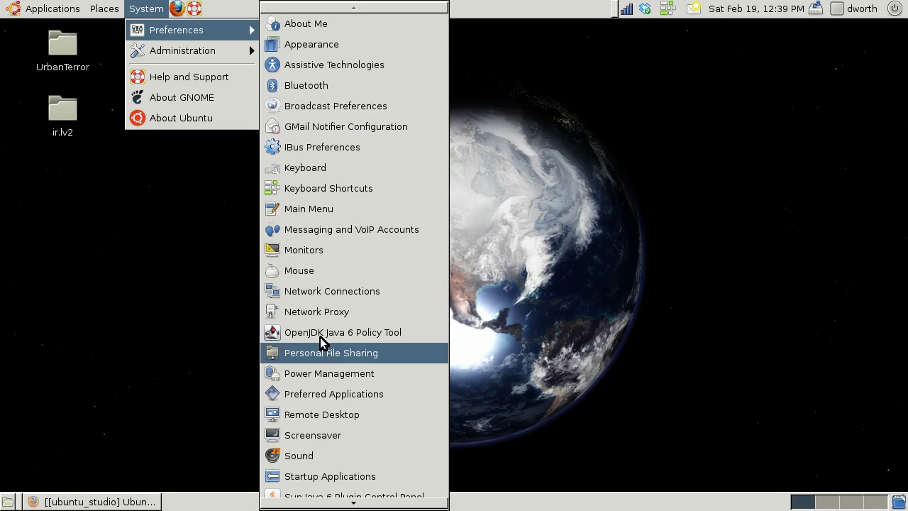
pyautogui.moveTo(218, 52)
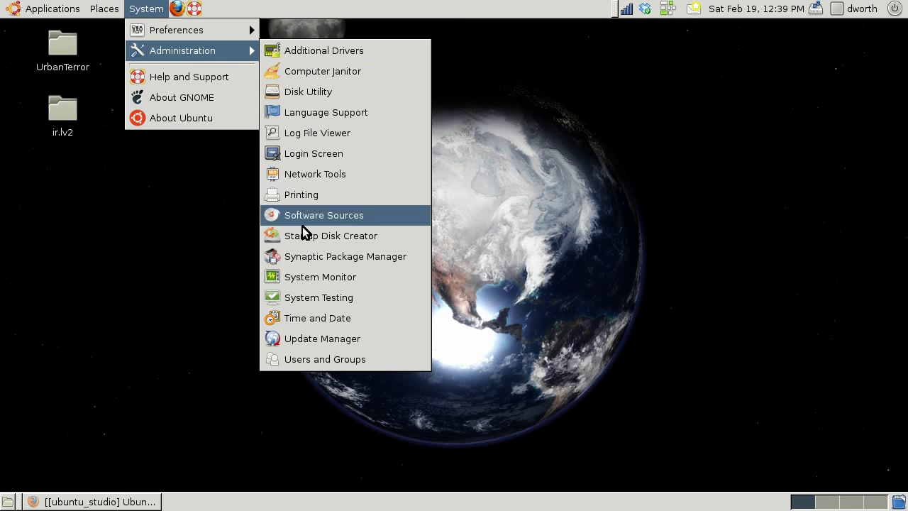
pyautogui.click(319, 358)
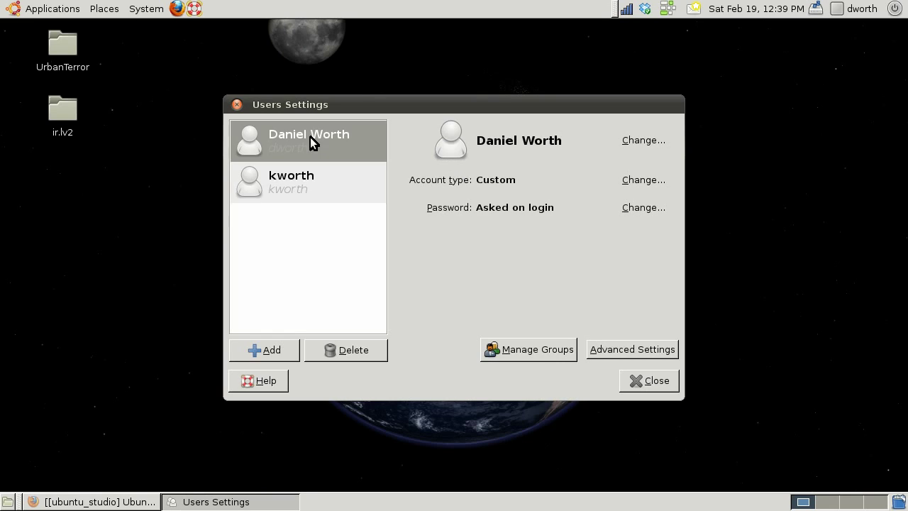
# View the Groups list with its audio group, then close Groups and Users Settings
pyautogui.click(568, 349)
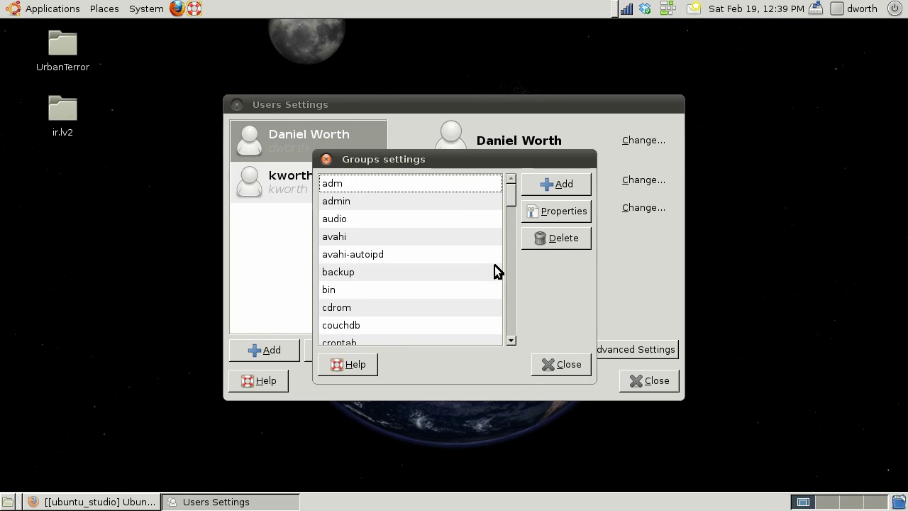
pyautogui.moveTo(512, 203); pyautogui.dragTo(511, 208)
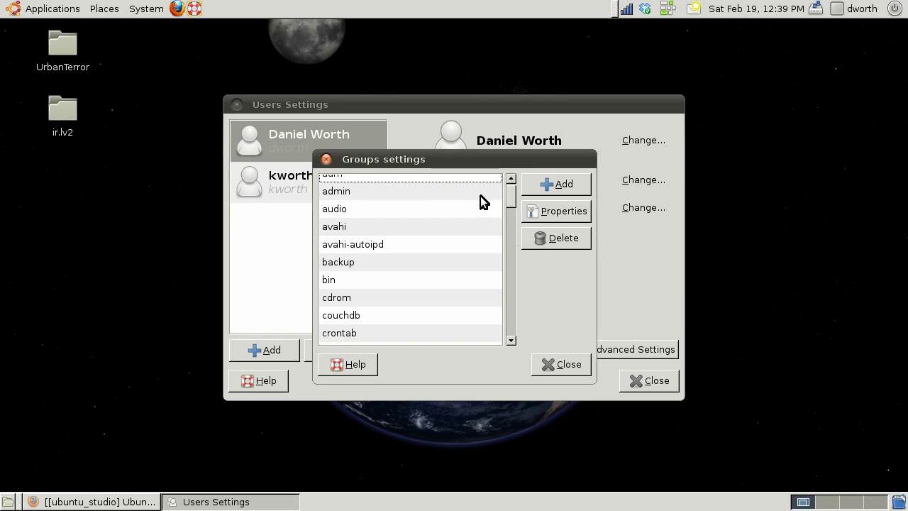
pyautogui.click(568, 364)
pyautogui.click(649, 378)
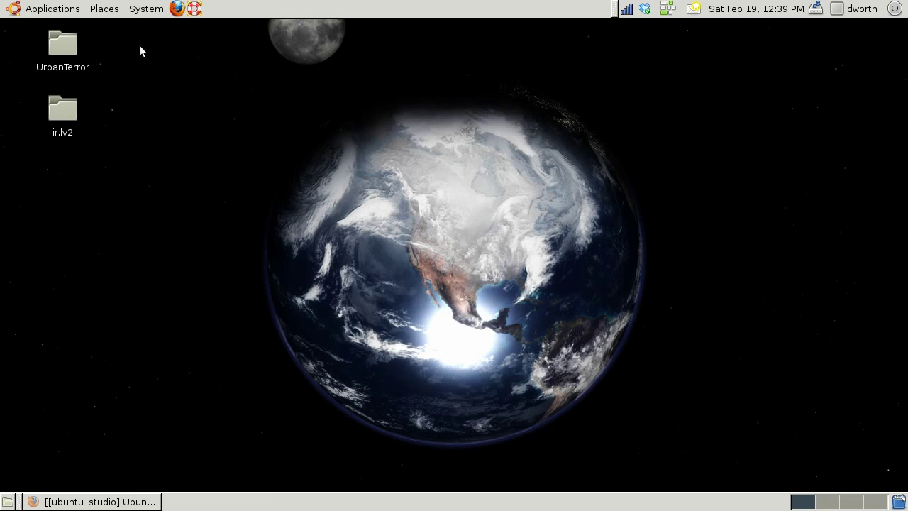
# Launch QjackCtl and arrange its Connections window on the Audio tab
pyautogui.click(56, 14)
pyautogui.moveTo(149, 202)
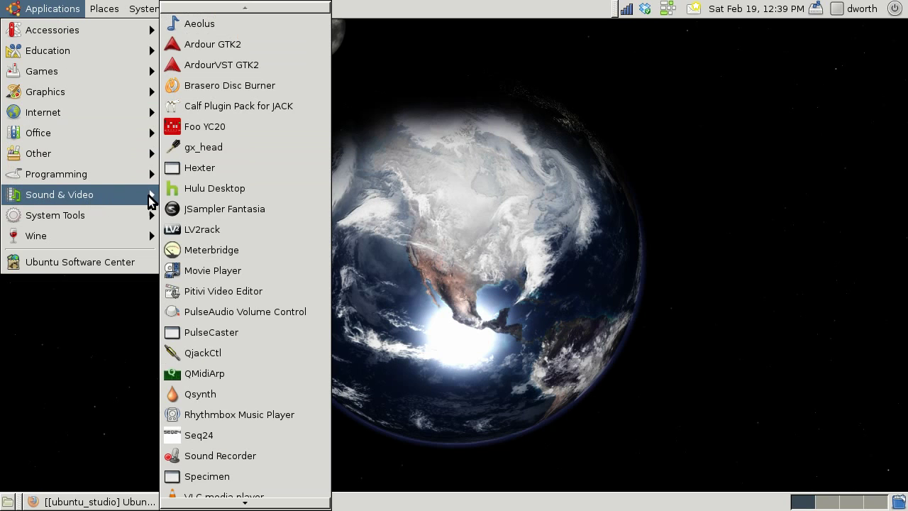
pyautogui.click(256, 352)
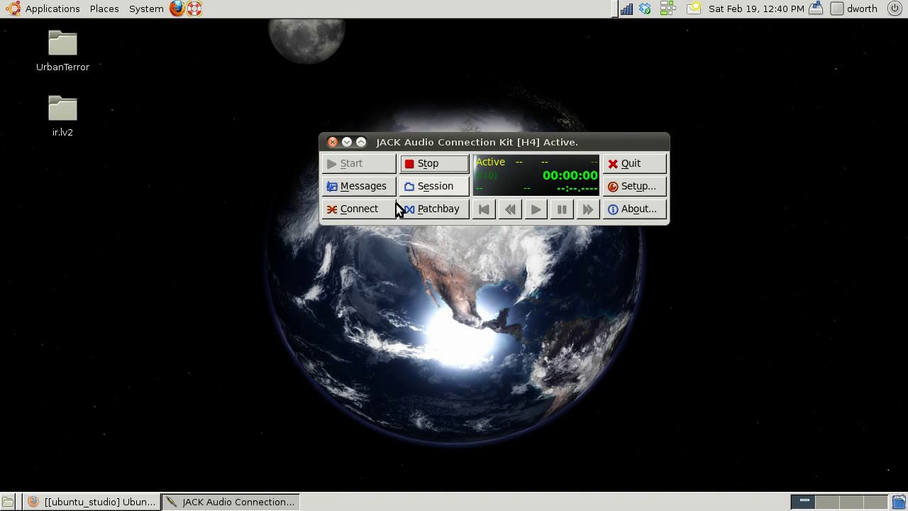
pyautogui.click(384, 208)
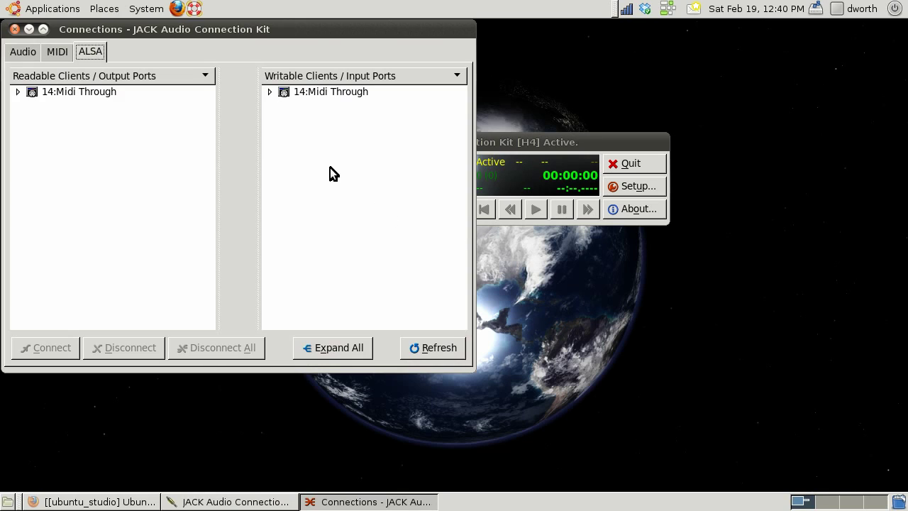
pyautogui.click(28, 56)
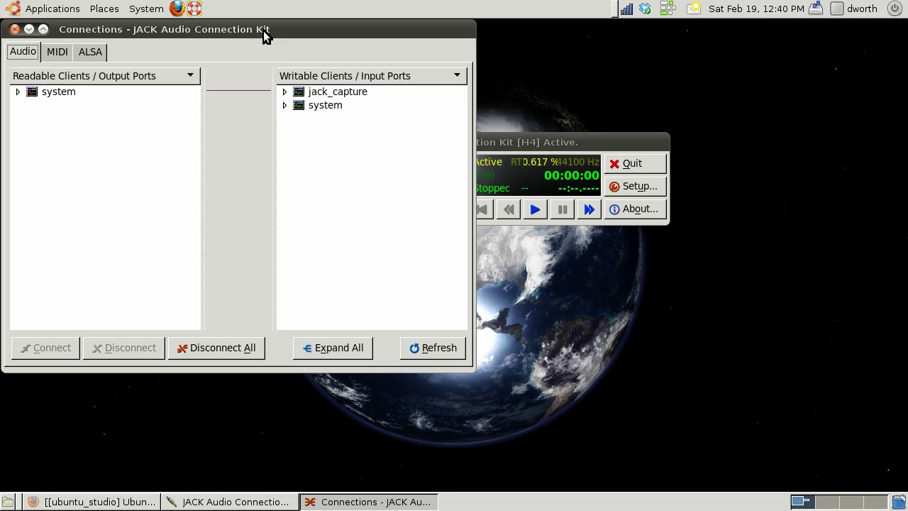
pyautogui.moveTo(263, 31); pyautogui.dragTo(354, 64)
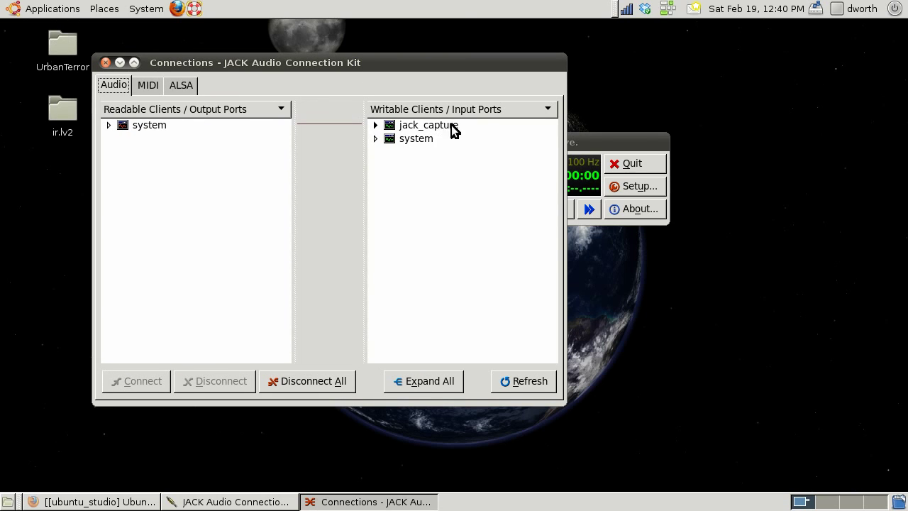
pyautogui.click(637, 141)
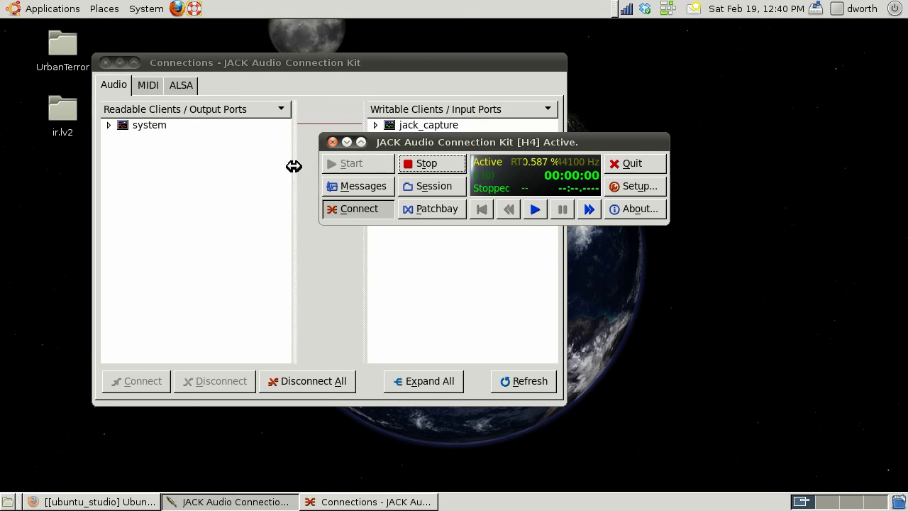
pyautogui.moveTo(188, 62); pyautogui.dragTo(199, 75)
pyautogui.click(668, 150)
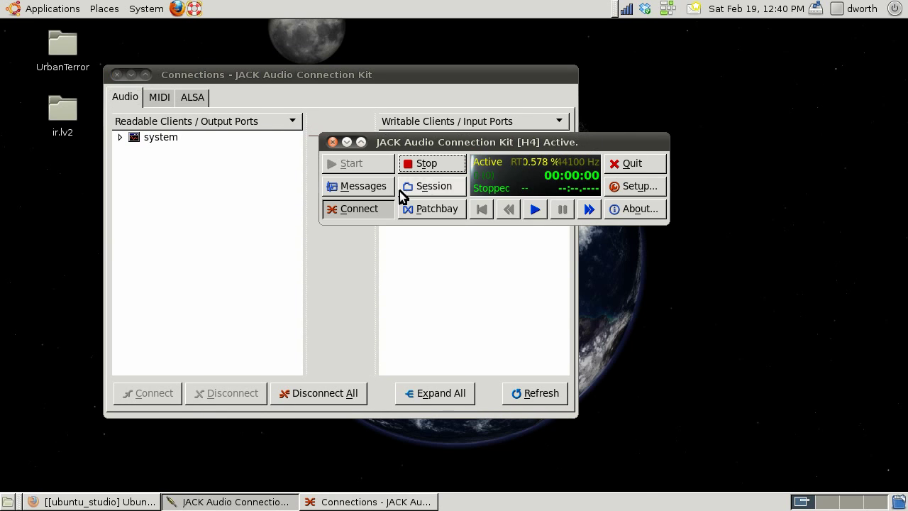
pyautogui.click(255, 99)
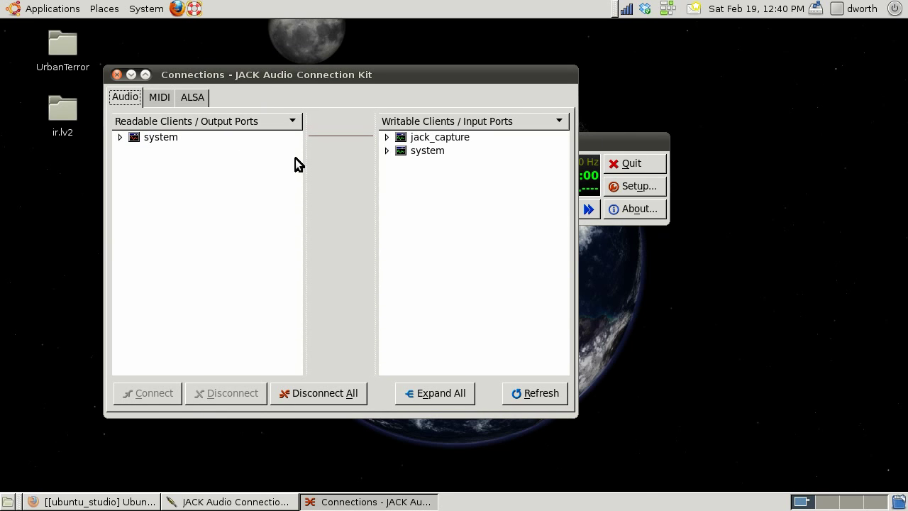
# Expand and collapse the system capture, system playback and jack_capture ports
pyautogui.click(121, 137)
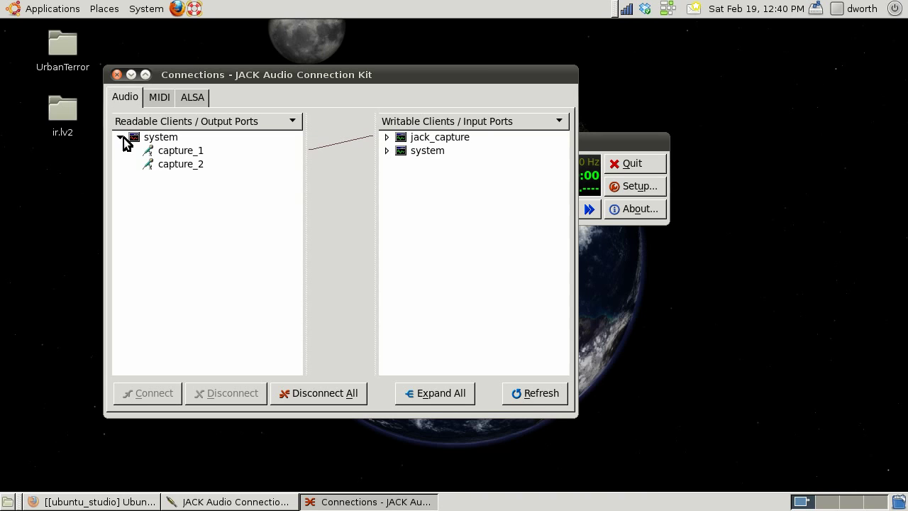
pyautogui.click(122, 137)
pyautogui.click(387, 150)
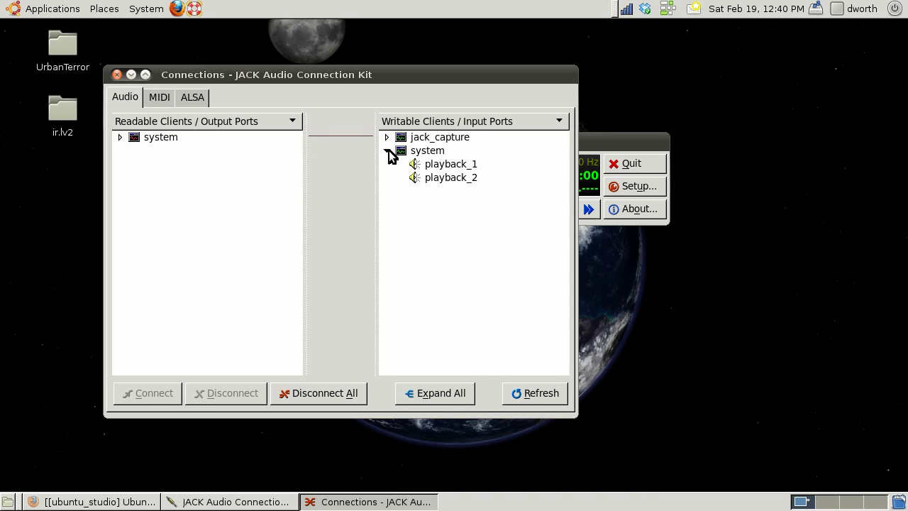
pyautogui.click(387, 151)
pyautogui.click(387, 138)
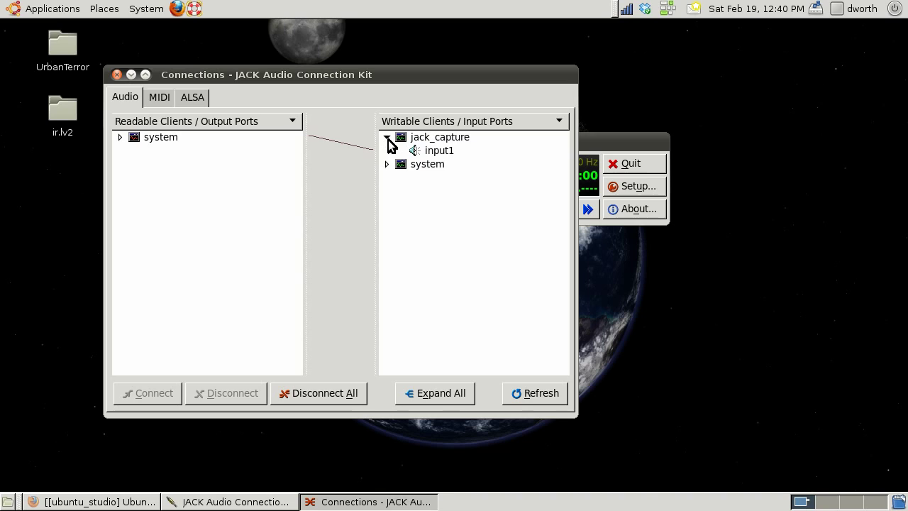
pyautogui.click(387, 138)
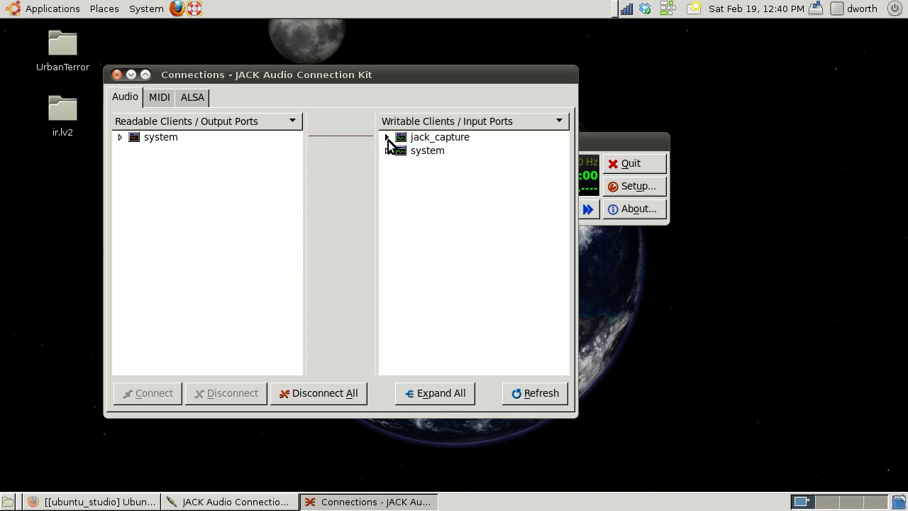
# Browse the MIDI and ALSA connection tabs, ending back on Audio
pyautogui.click(157, 101)
pyautogui.click(130, 100)
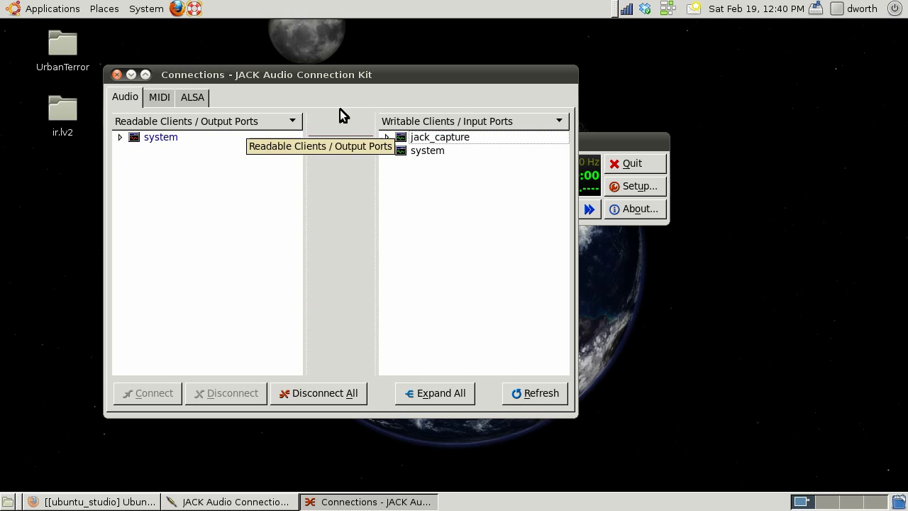
pyautogui.click(164, 98)
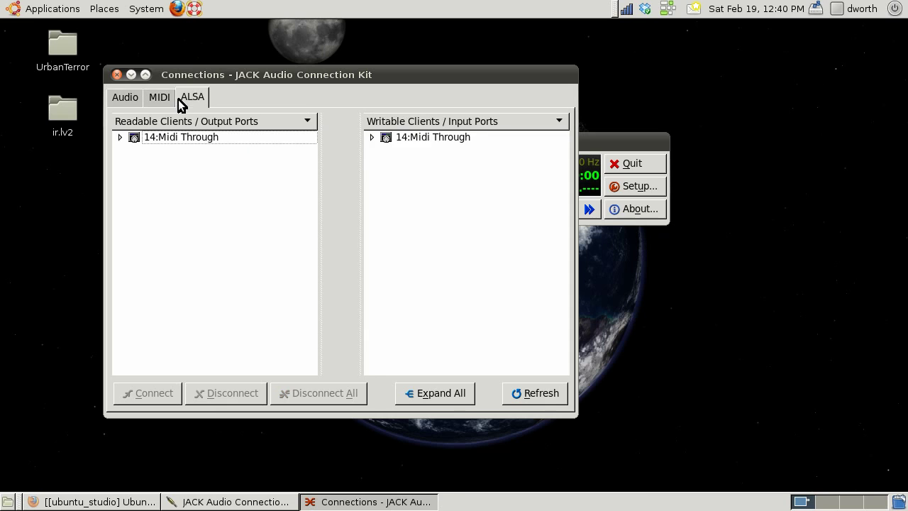
pyautogui.click(127, 104)
pyautogui.click(152, 104)
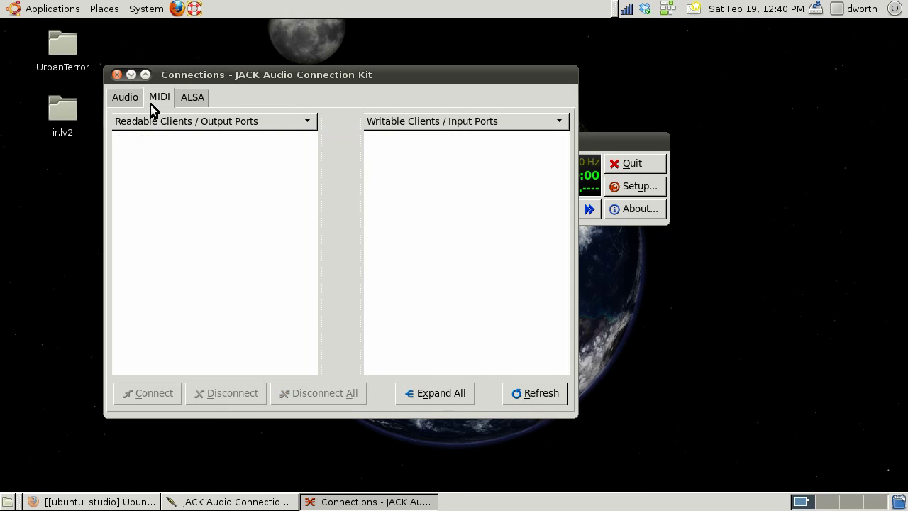
pyautogui.click(207, 98)
pyautogui.click(126, 99)
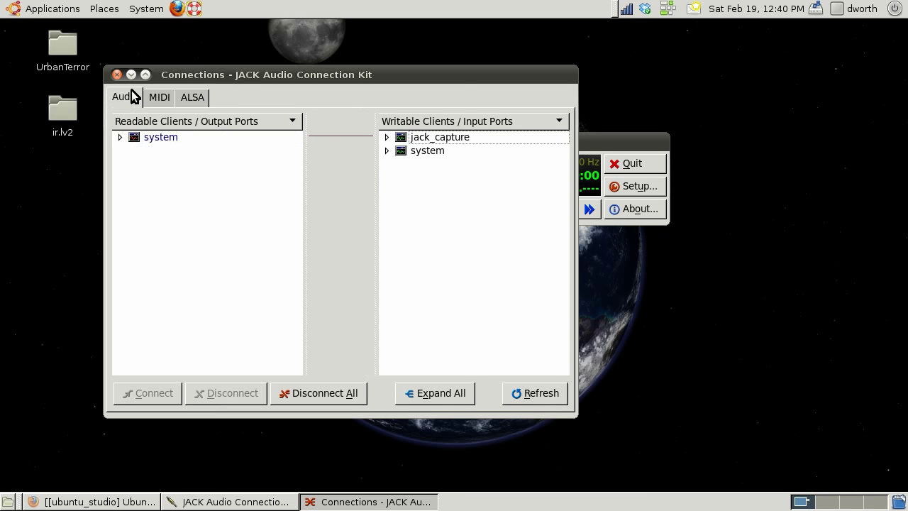
# Launch Ardour GTK2 from Applications > Sound & Video
pyautogui.click(613, 138)
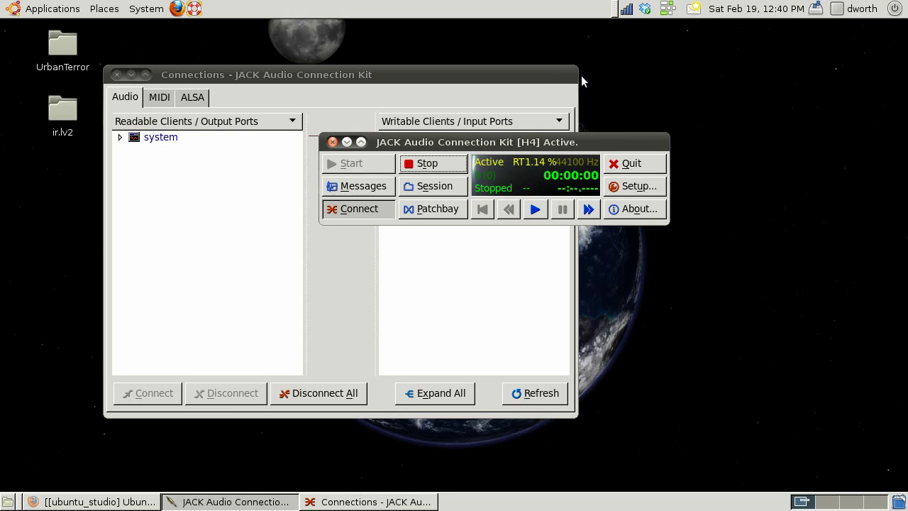
pyautogui.click(55, 10)
pyautogui.moveTo(125, 193)
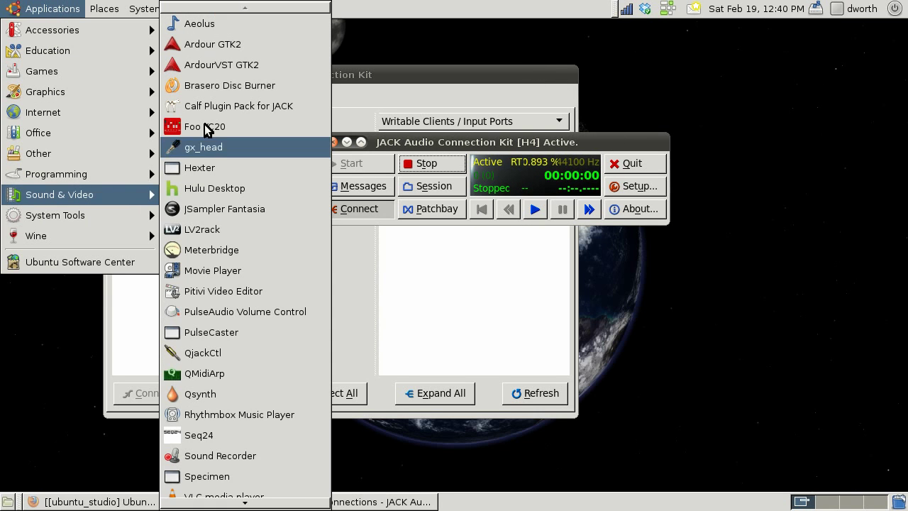
pyautogui.click(227, 44)
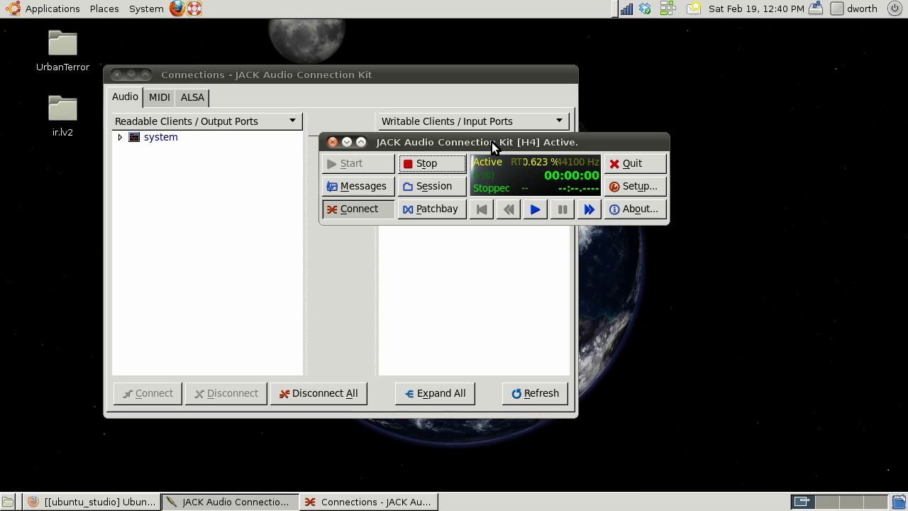
pyautogui.click(653, 186)
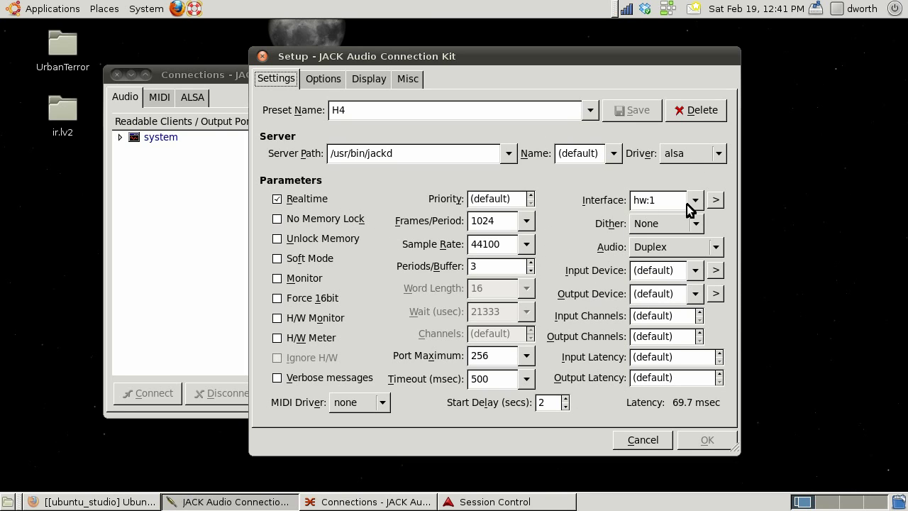
pyautogui.click(717, 200)
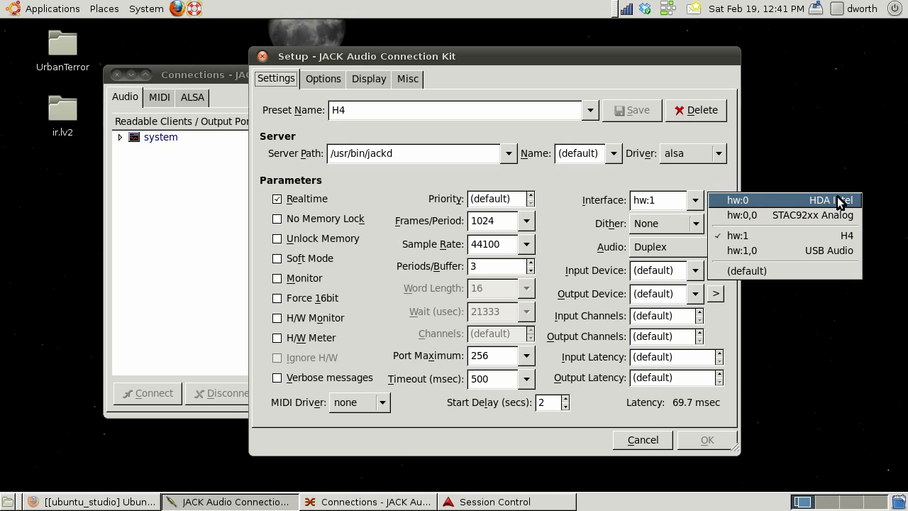
pyautogui.click(668, 170)
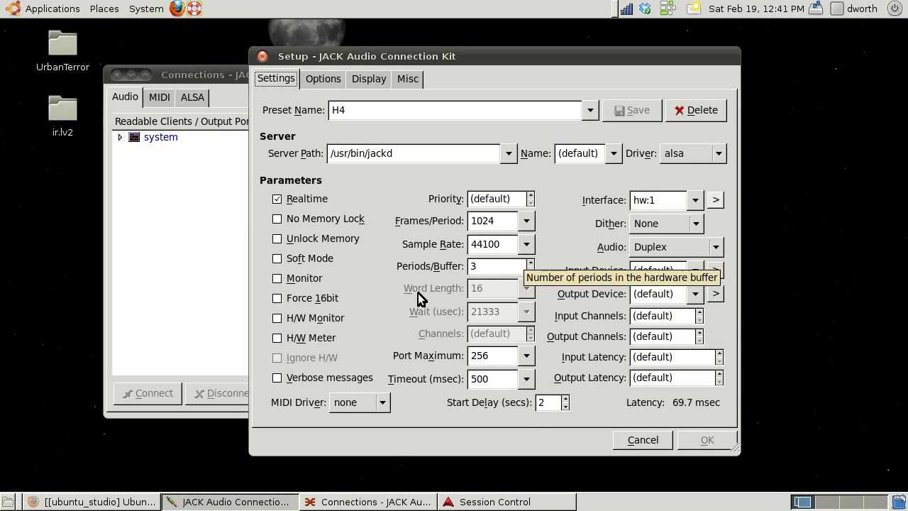
pyautogui.click(642, 438)
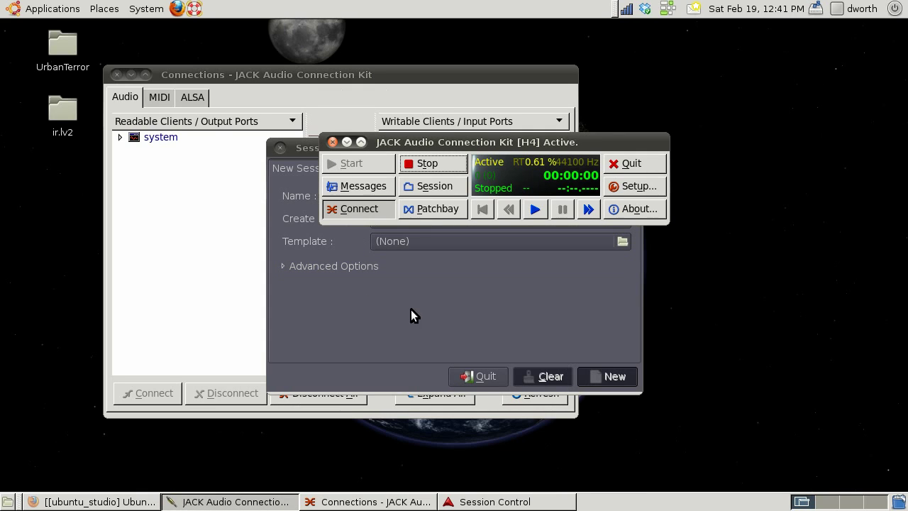
# Check the JACK port connections, then return to Ardour's Session Control window
pyautogui.click(416, 316)
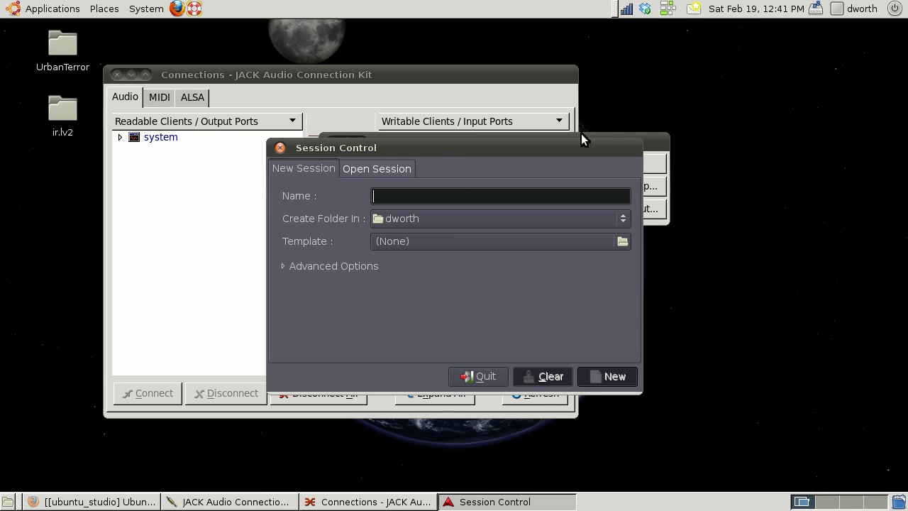
pyautogui.click(643, 141)
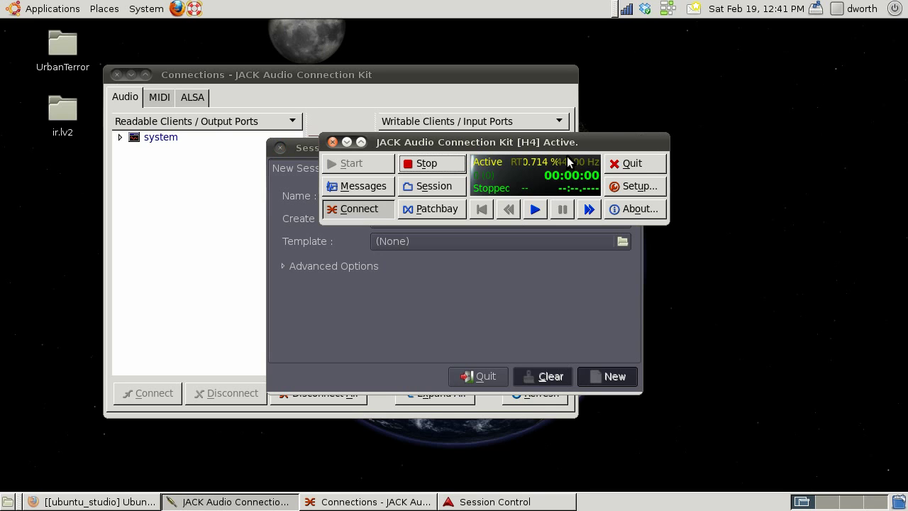
pyautogui.click(377, 212)
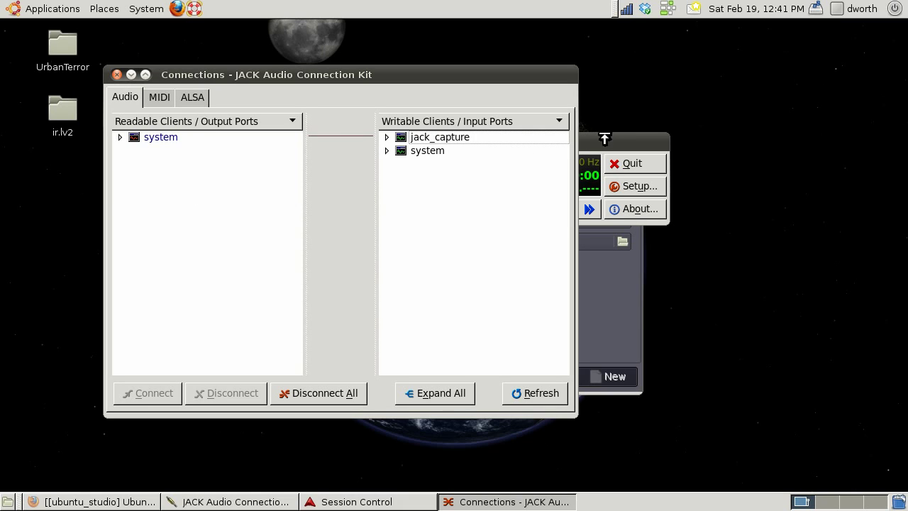
pyautogui.click(603, 139)
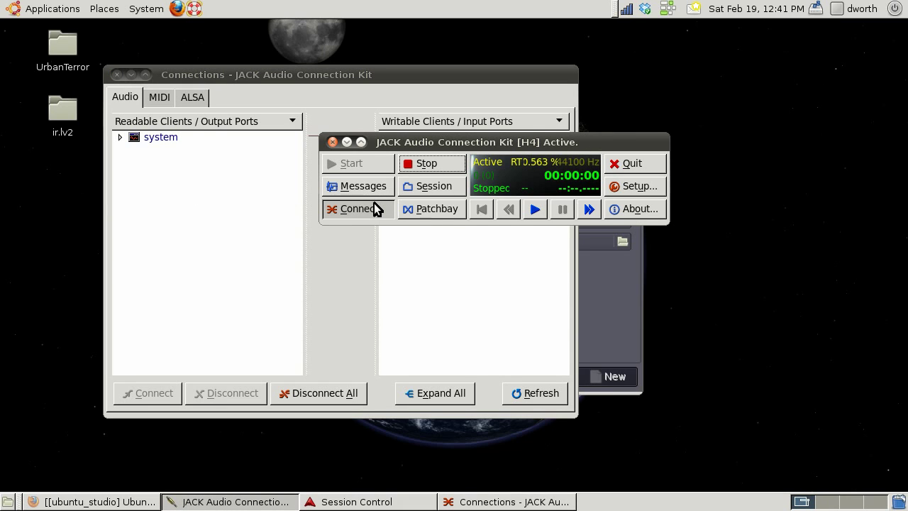
pyautogui.click(607, 287)
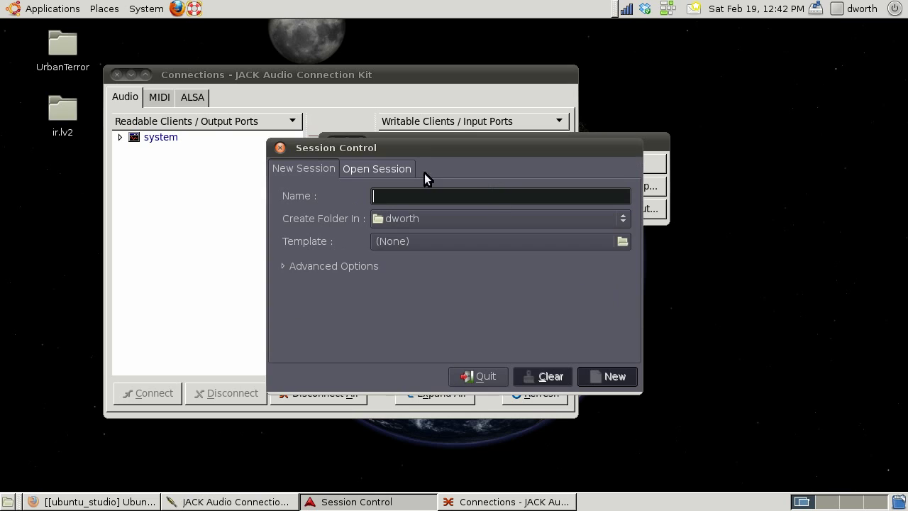
# Browse to OSMP52 (2)/OSMP Episode #52 and open OSMP Episode #52.ardour
pyautogui.click(406, 168)
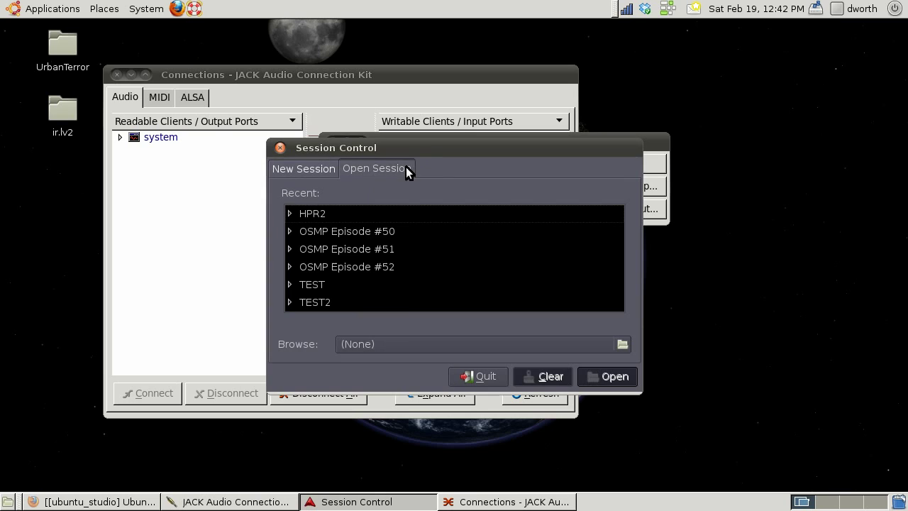
pyautogui.click(415, 345)
pyautogui.scroll(-10, 497, 213)
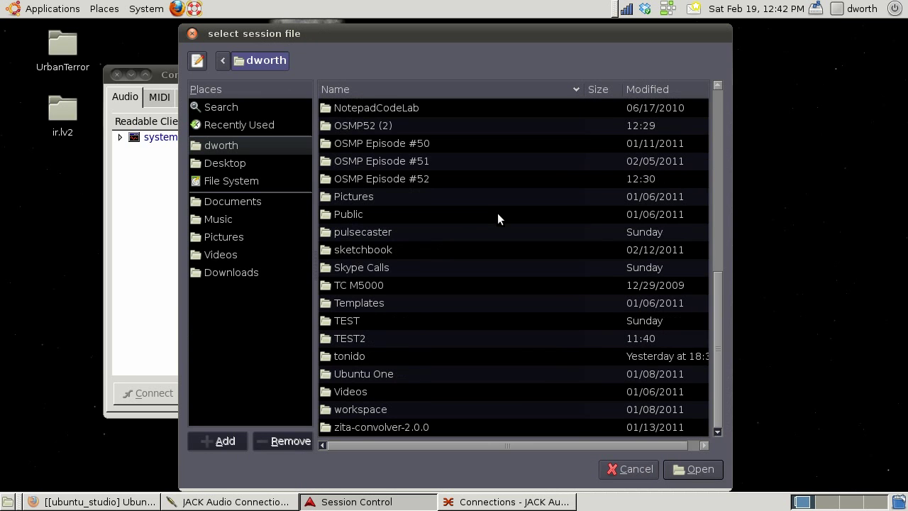
pyautogui.scroll(6, 497, 212)
pyautogui.scroll(-2, 497, 213)
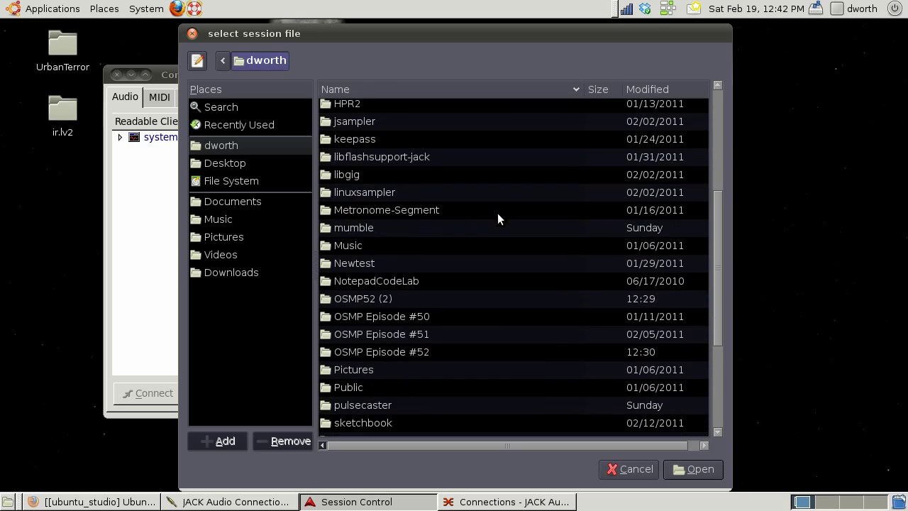
pyautogui.doubleClick(349, 296)
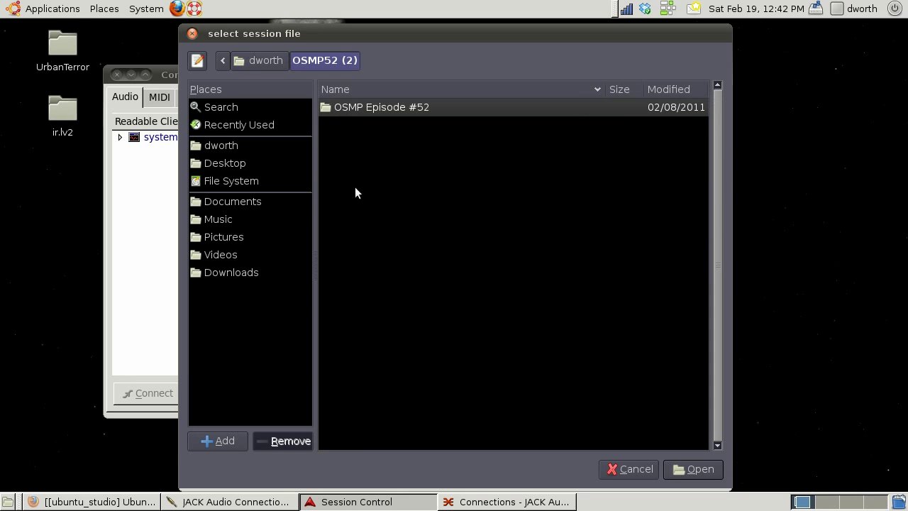
pyautogui.doubleClick(366, 109)
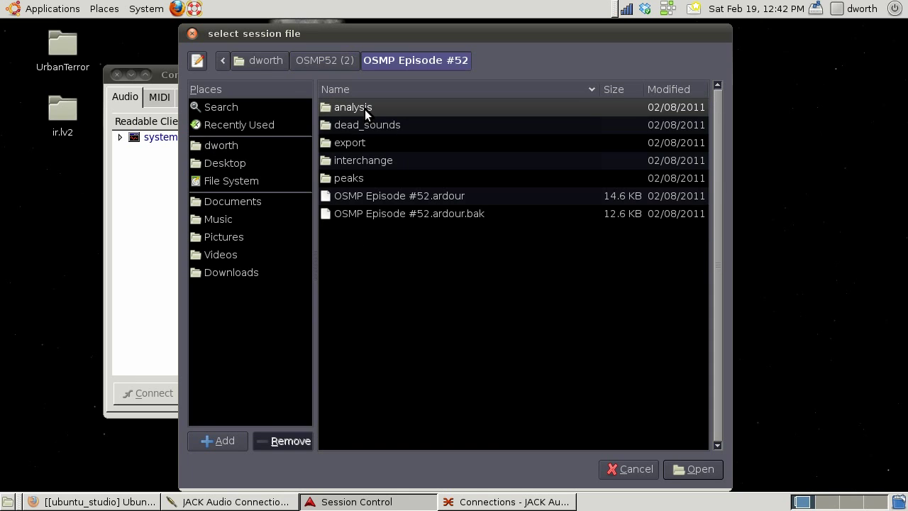
pyautogui.doubleClick(396, 197)
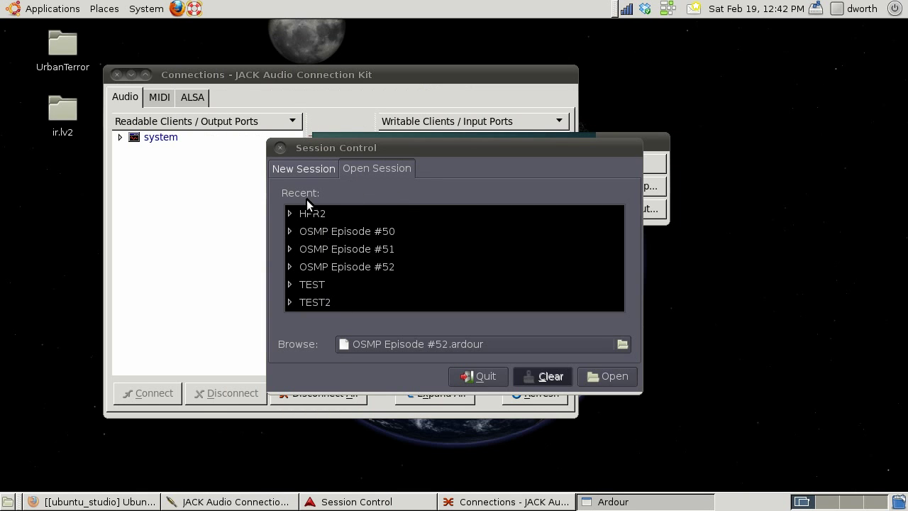
pyautogui.press('Return')
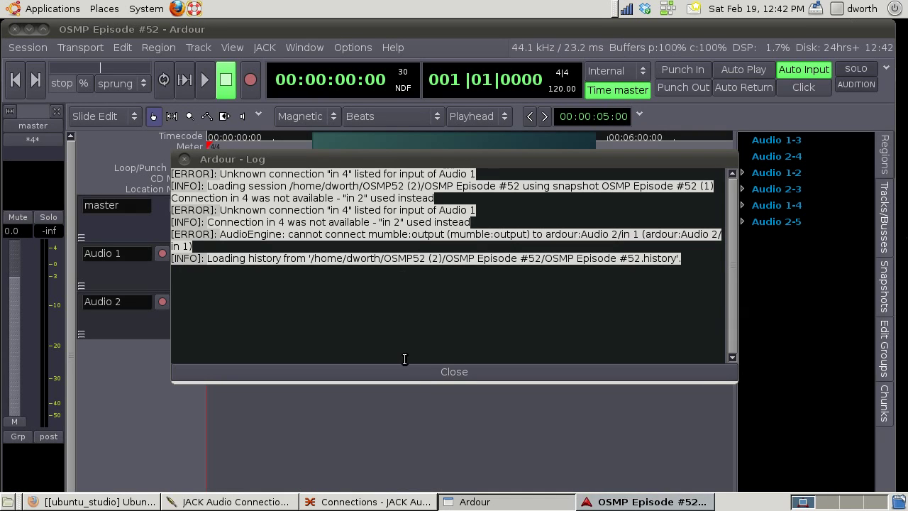
# Close the Ardour startup log and select the Audio 1 track
pyautogui.click(412, 372)
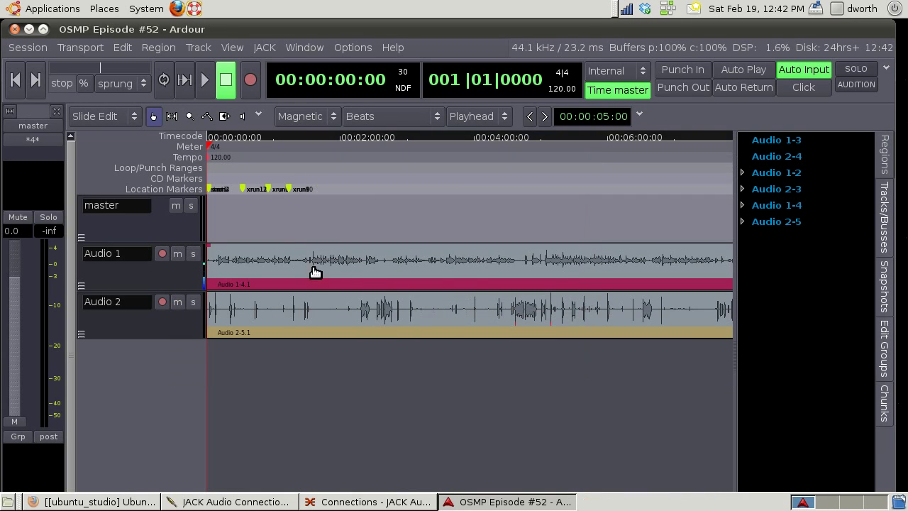
pyautogui.click(160, 275)
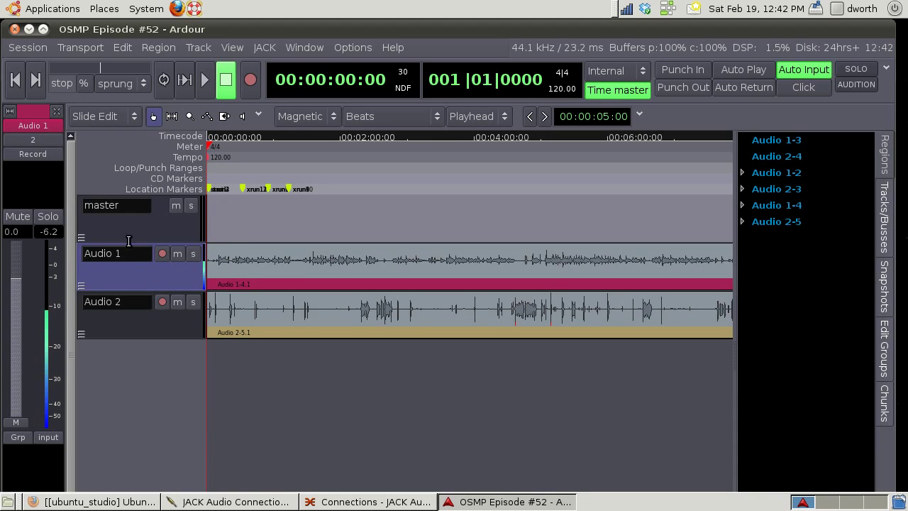
# Inspect system capture and Ardour input ports in JACK Connections, then Audio 1's input options
pyautogui.click(349, 500)
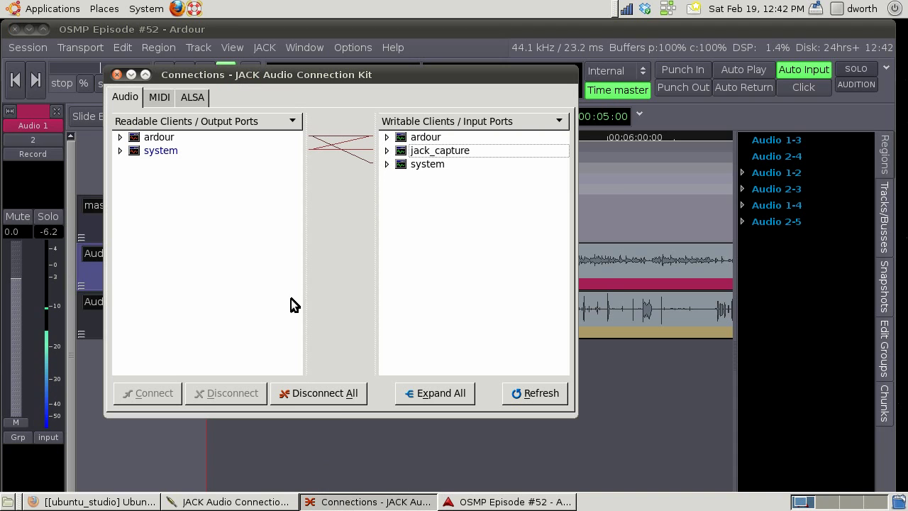
pyautogui.click(120, 151)
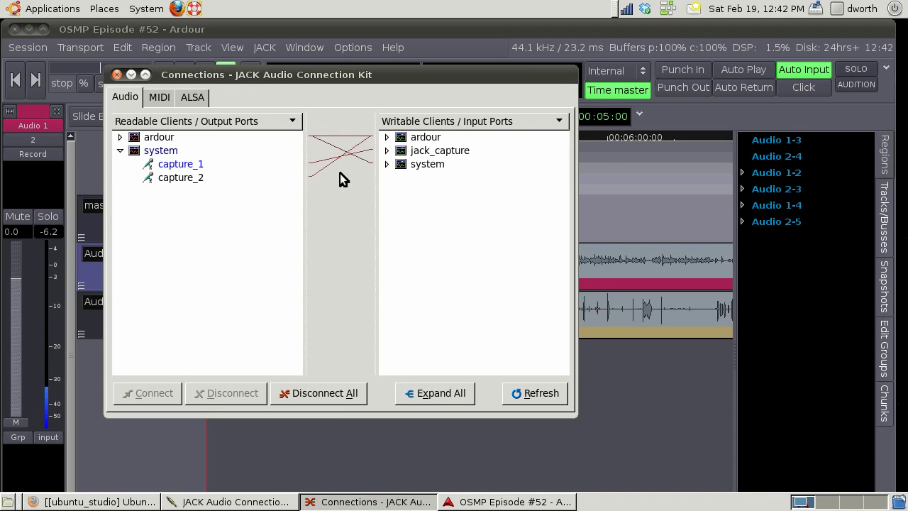
pyautogui.click(387, 136)
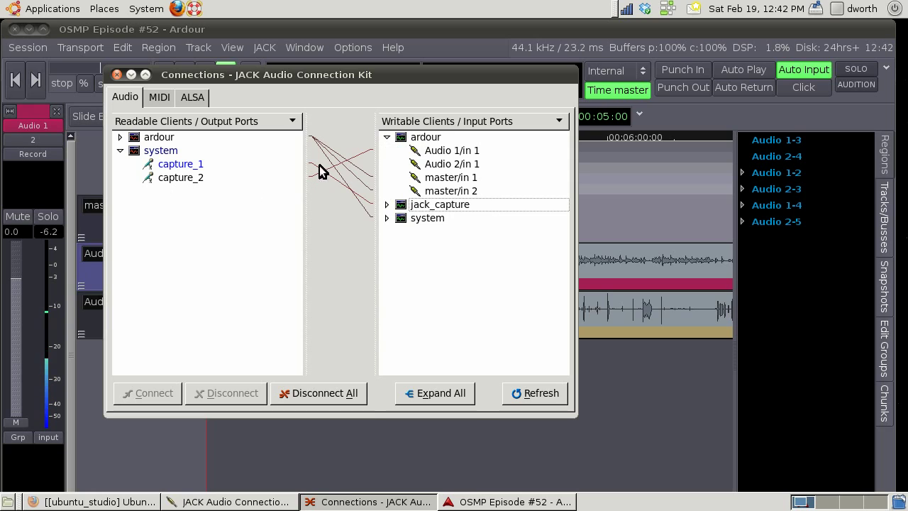
pyautogui.click(128, 437)
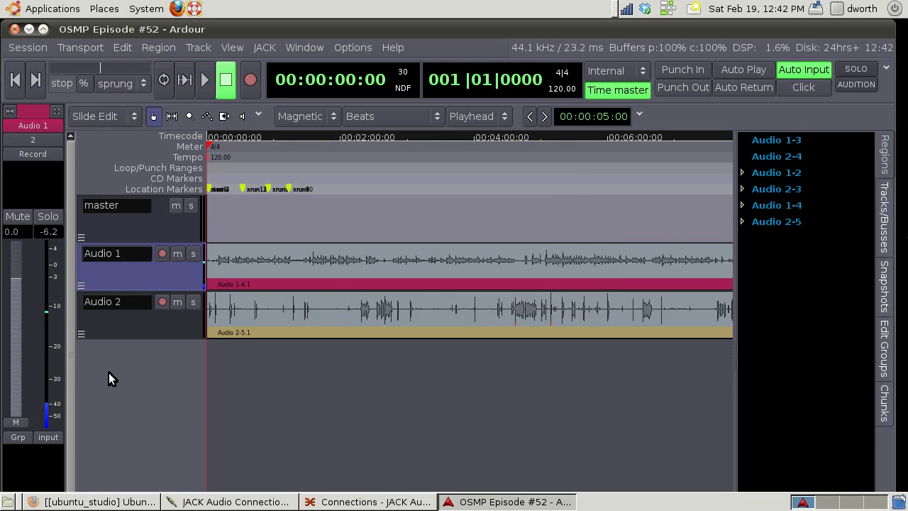
pyautogui.click(42, 137)
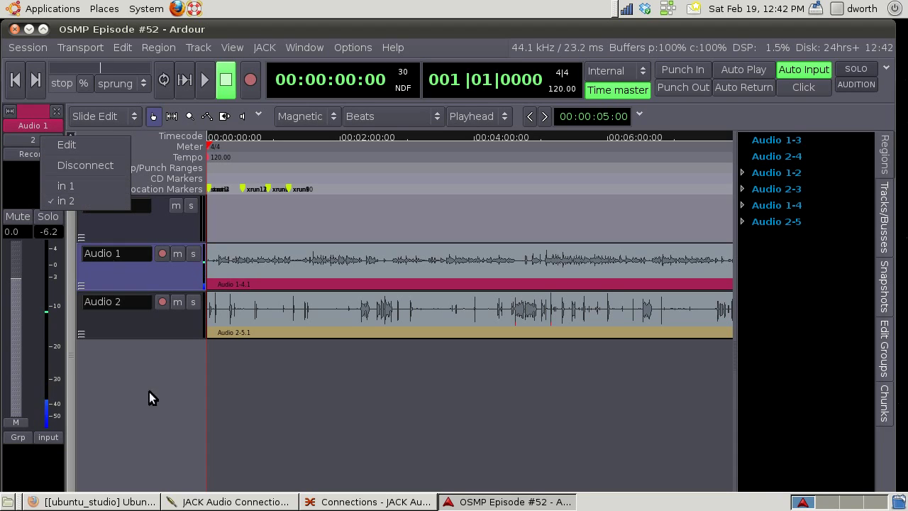
pyautogui.click(270, 503)
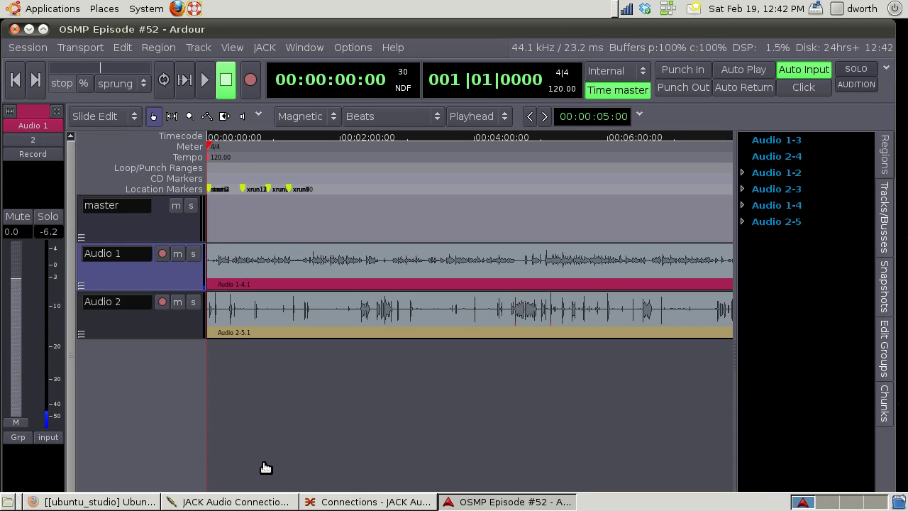
# Select capture_2 in JACK Connections, then disconnect Audio 1's input in Ardour
pyautogui.click(271, 506)
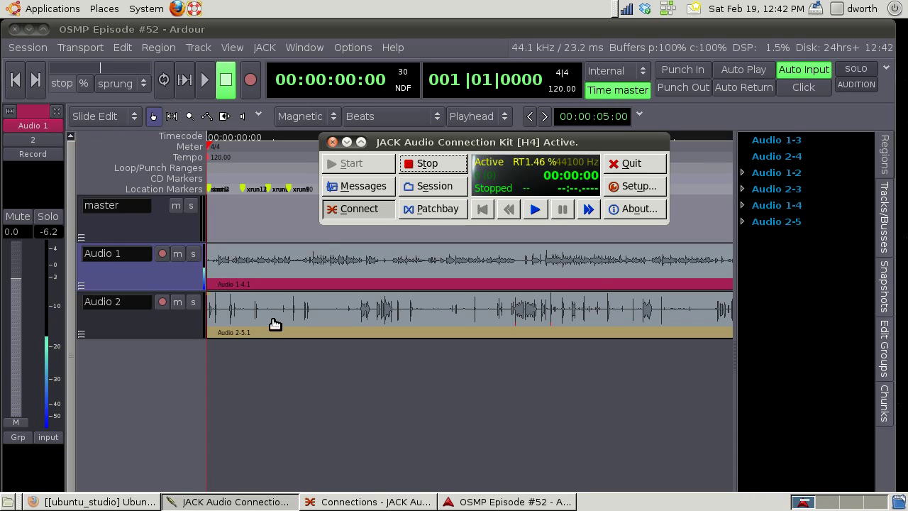
pyautogui.click(372, 206)
pyautogui.click(181, 183)
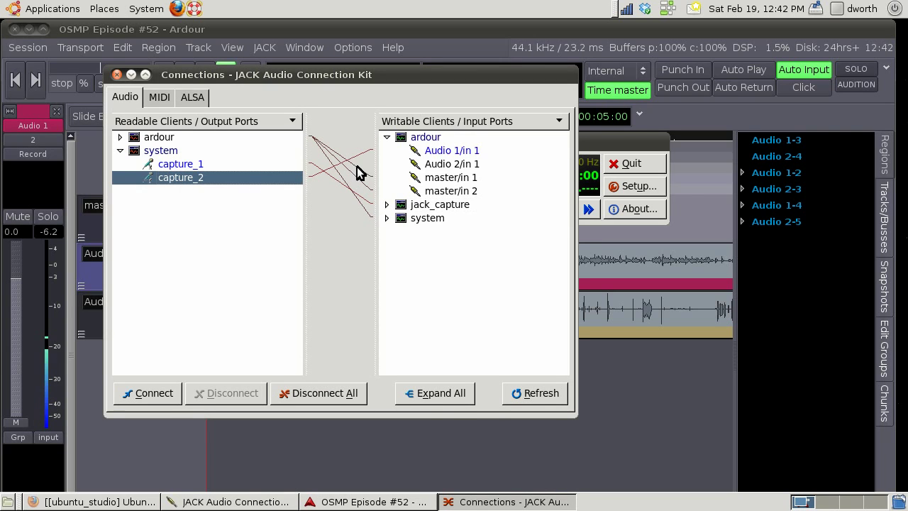
pyautogui.click(105, 466)
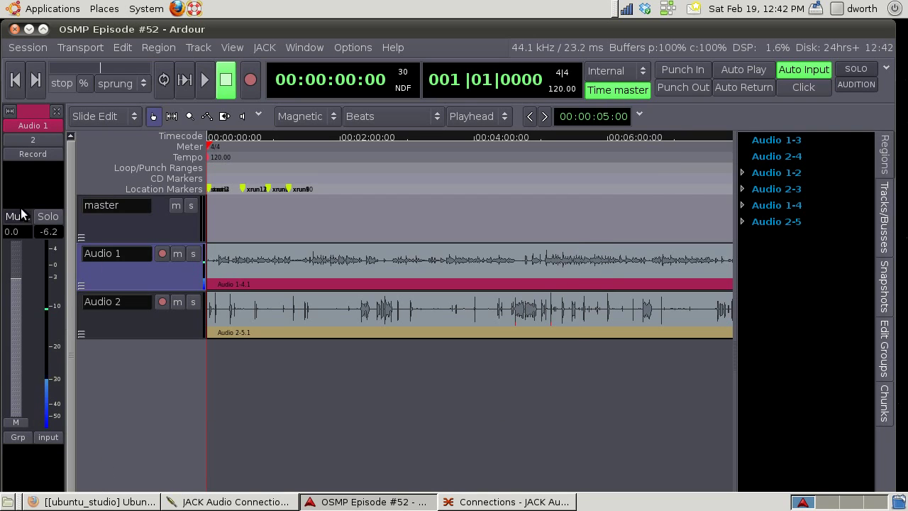
pyautogui.click(30, 142)
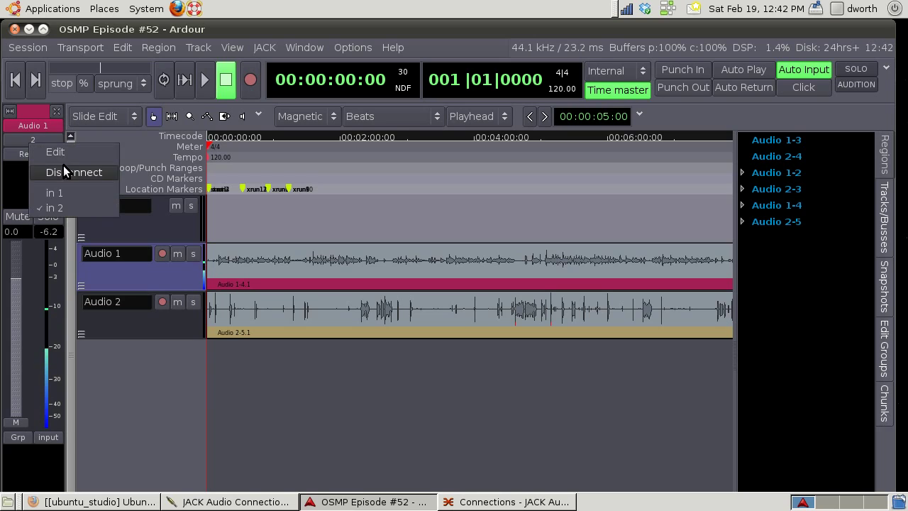
pyautogui.click(64, 167)
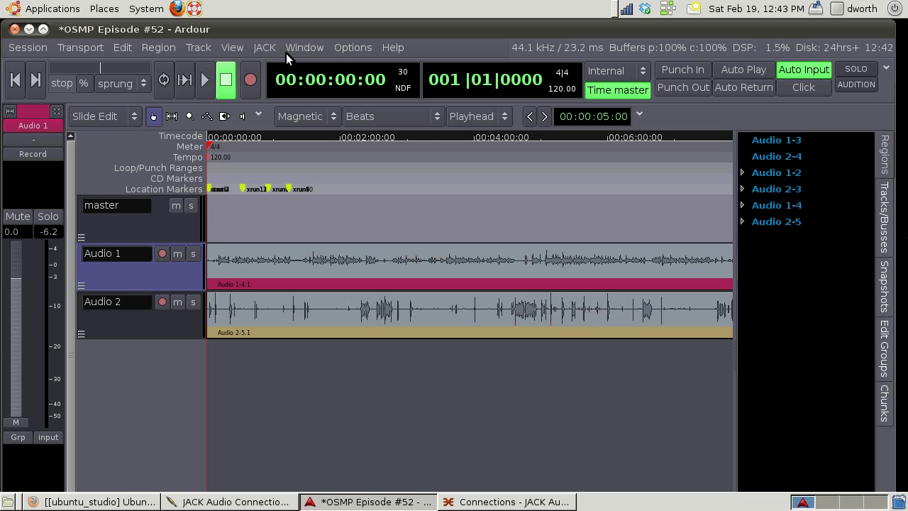
pyautogui.click(305, 49)
pyautogui.moveTo(352, 47)
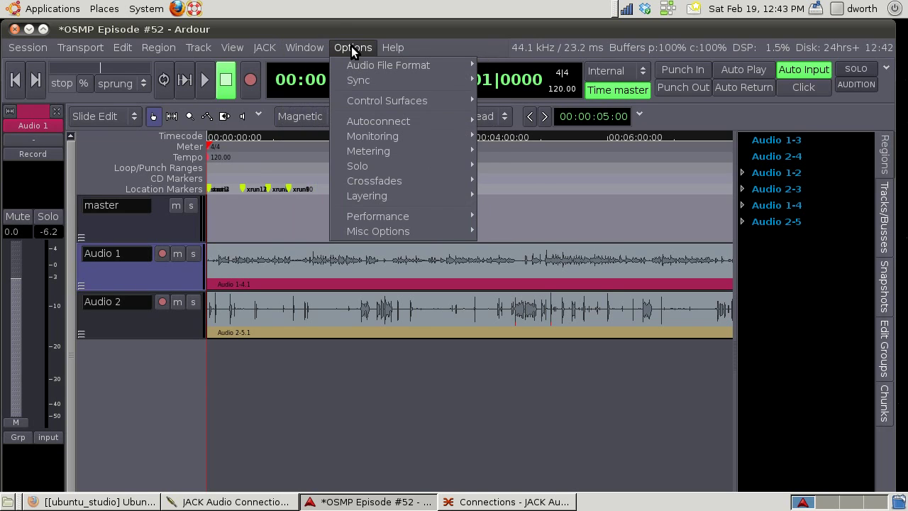
pyautogui.moveTo(303, 46)
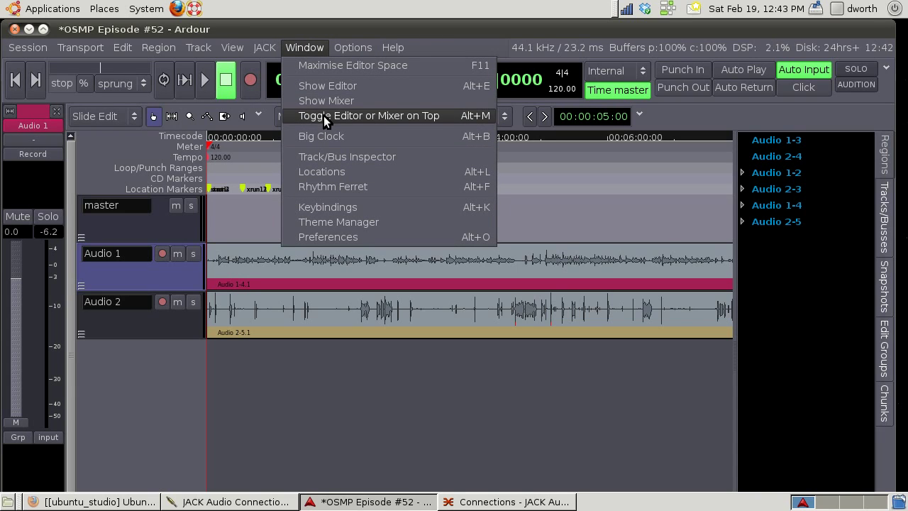
pyautogui.moveTo(234, 45)
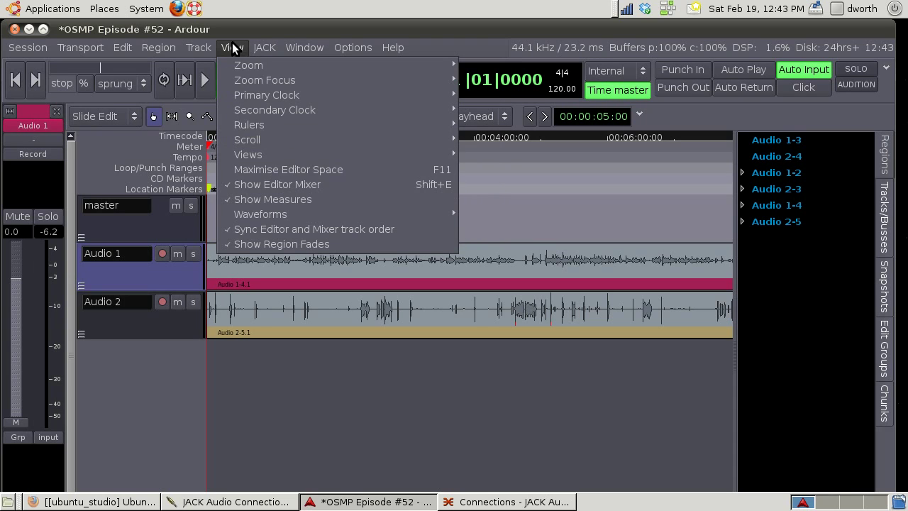
pyautogui.click(270, 181)
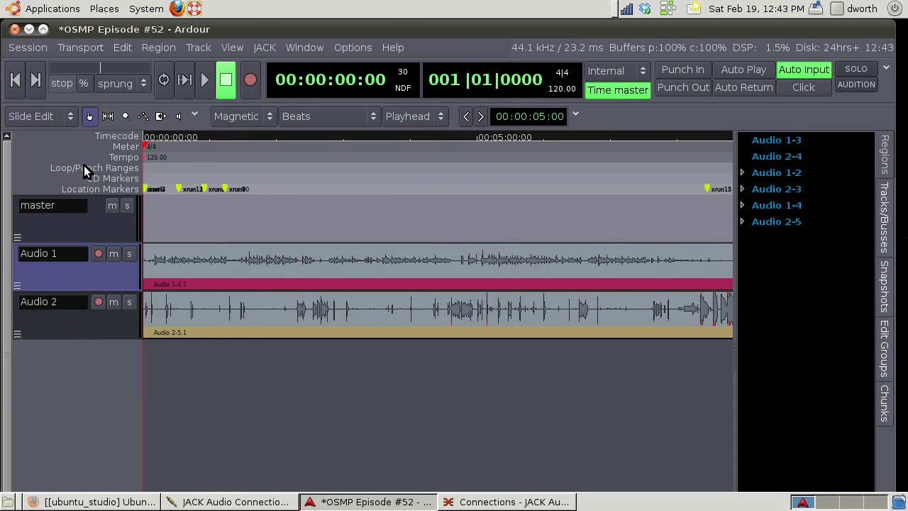
pyautogui.click(268, 41)
pyautogui.moveTo(237, 46)
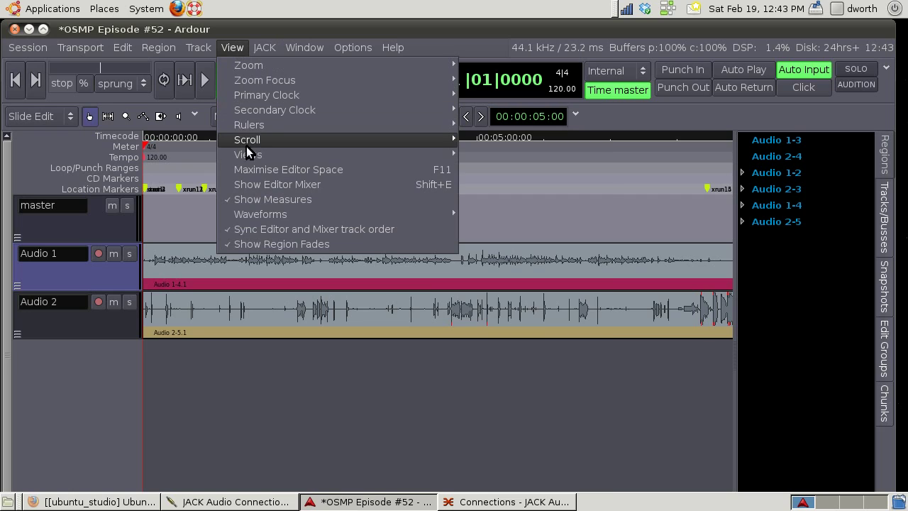
pyautogui.click(270, 183)
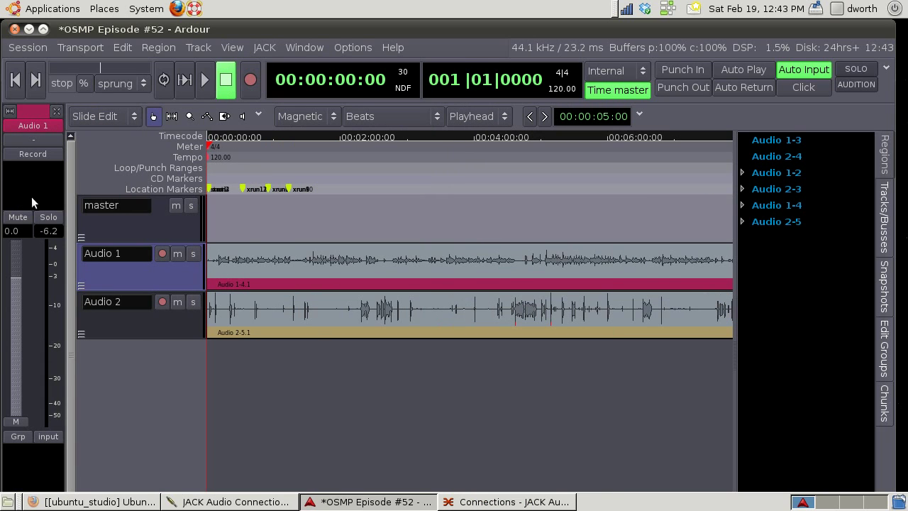
pyautogui.click(148, 321)
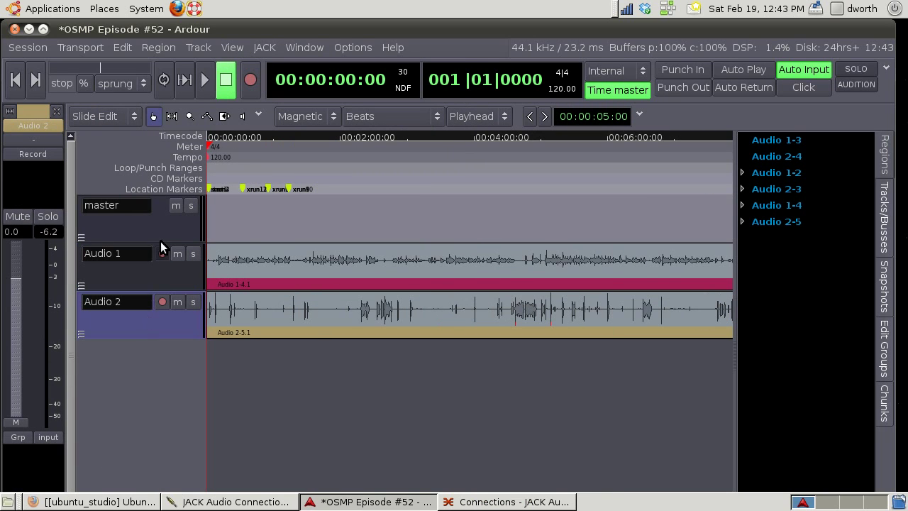
pyautogui.click(159, 226)
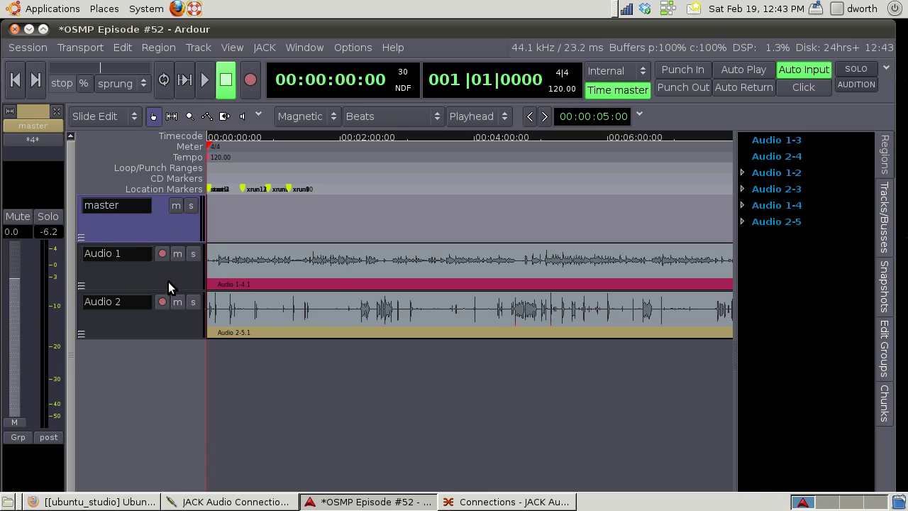
pyautogui.click(168, 281)
pyautogui.click(170, 323)
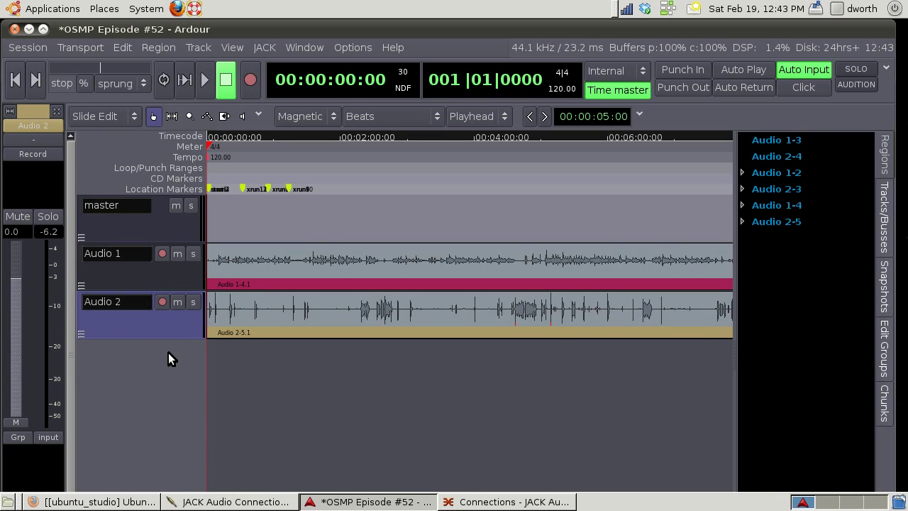
pyautogui.click(171, 232)
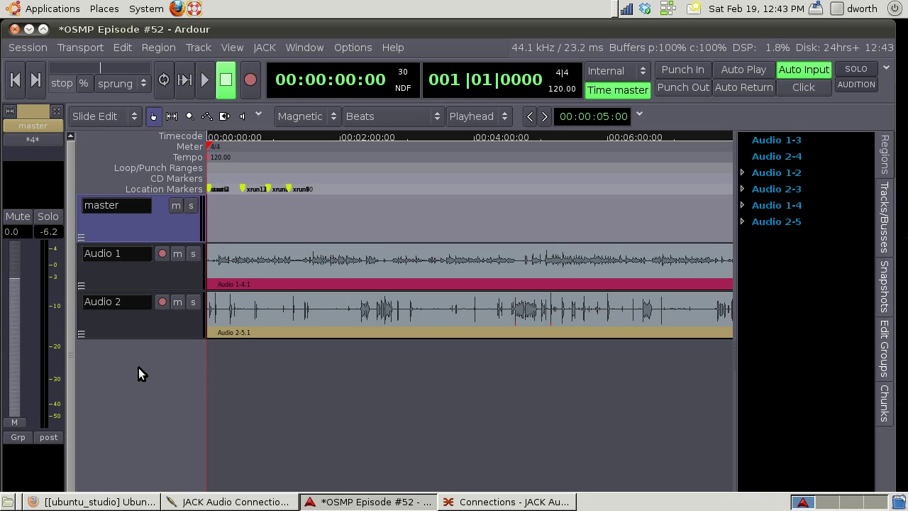
pyautogui.doubleClick(177, 364)
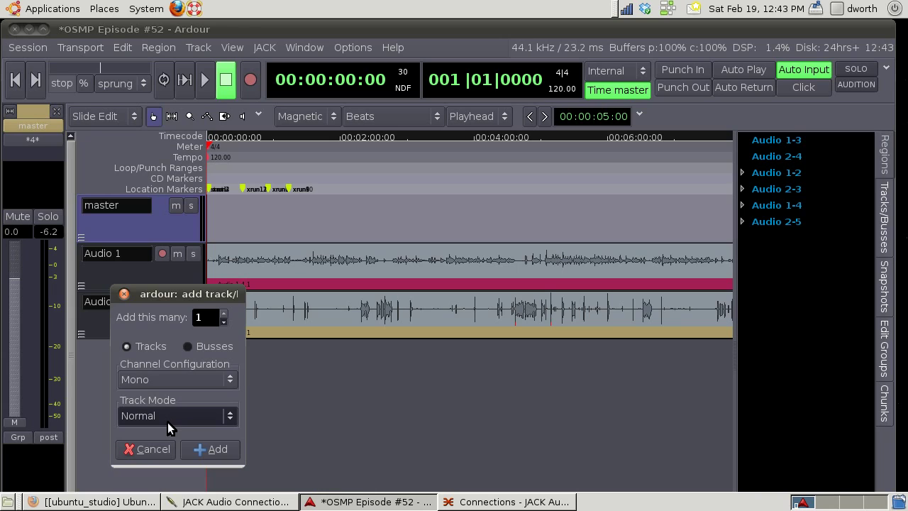
pyautogui.click(227, 383)
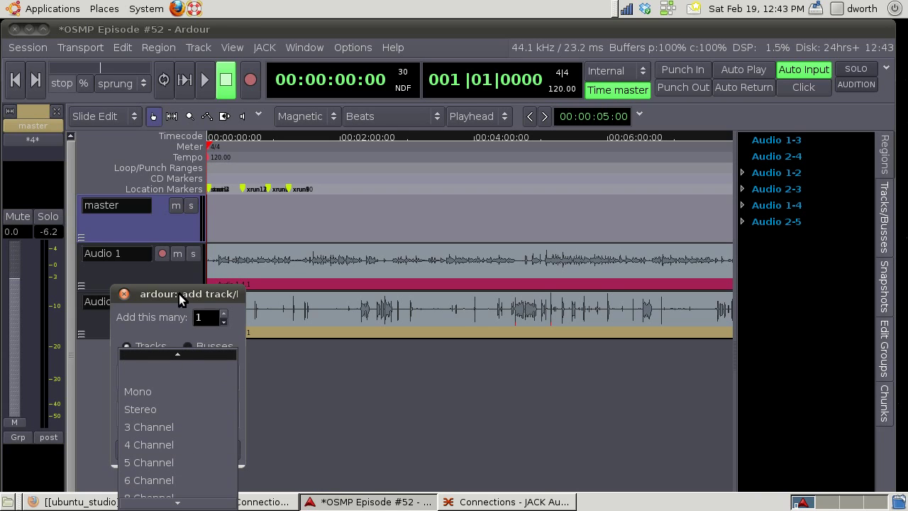
pyautogui.click(198, 217)
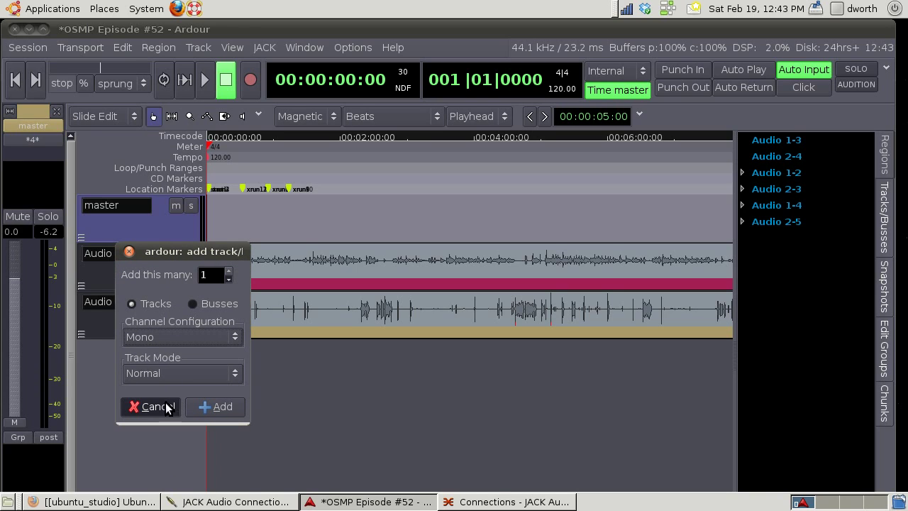
pyautogui.click(192, 375)
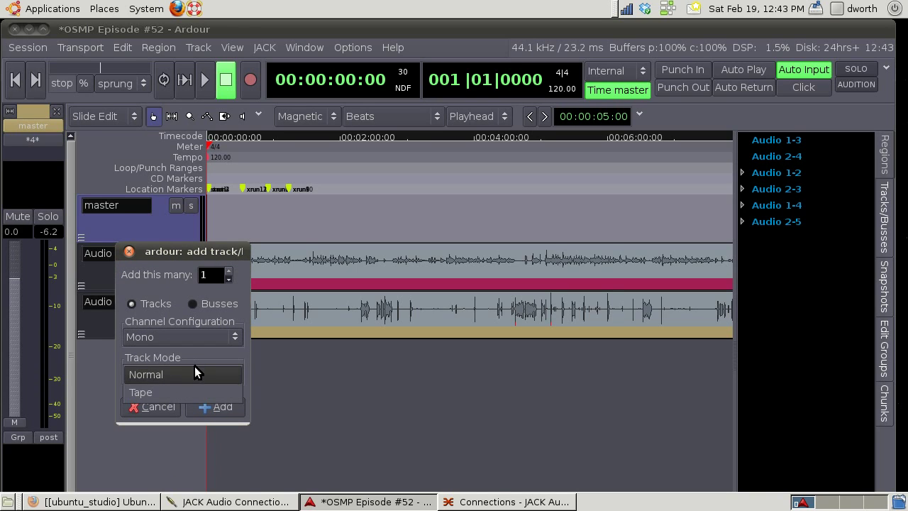
pyautogui.click(195, 367)
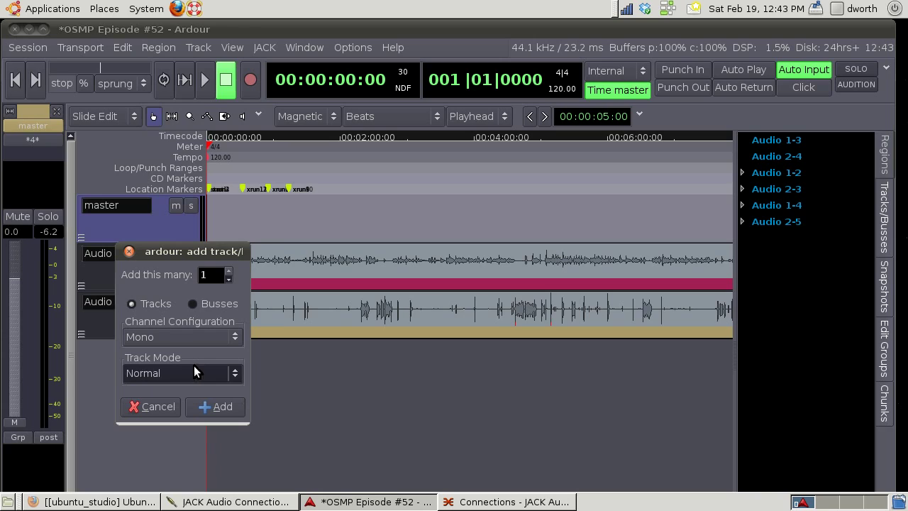
pyautogui.doubleClick(229, 271)
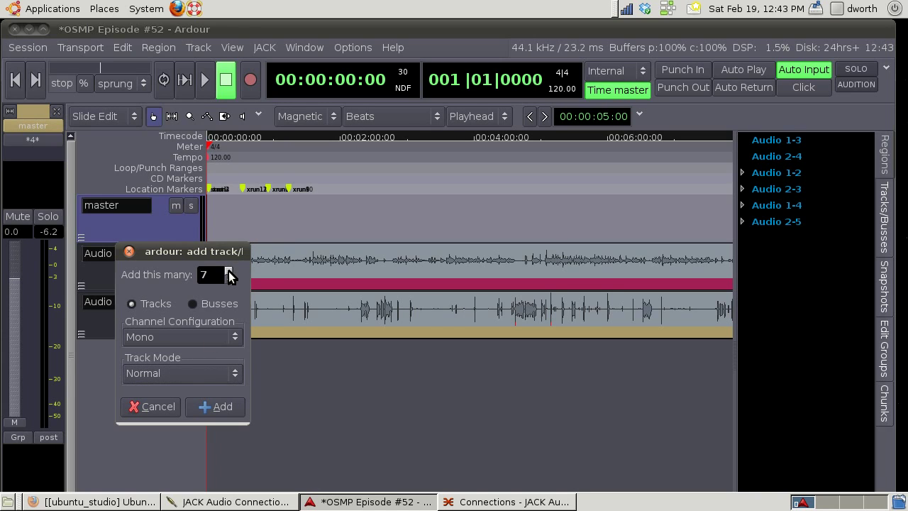
pyautogui.click(228, 271)
pyautogui.click(156, 406)
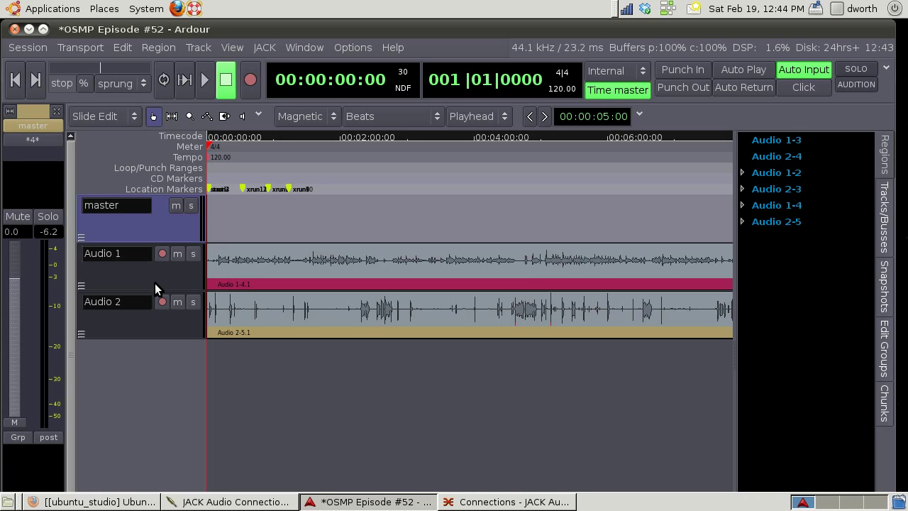
# Open JACK audio connections and expand Ardour's outputs and jack_capture's input
pyautogui.click(205, 501)
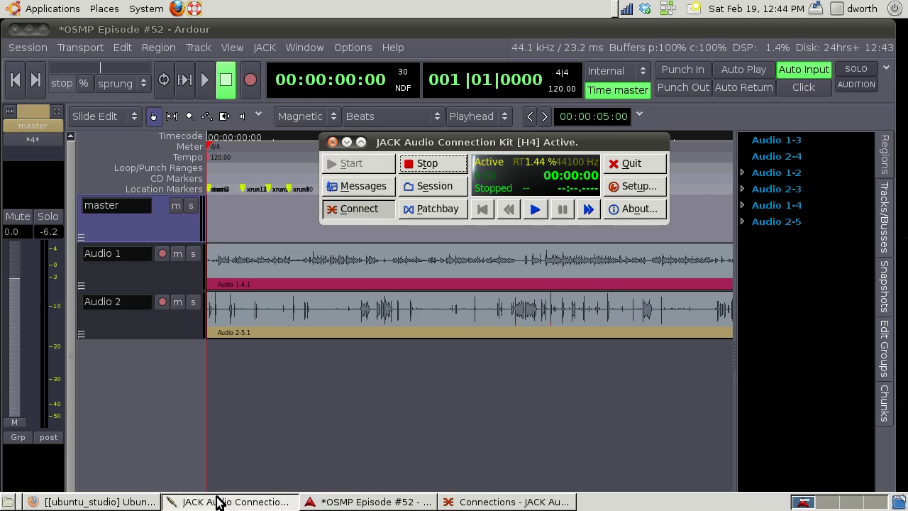
pyautogui.click(379, 211)
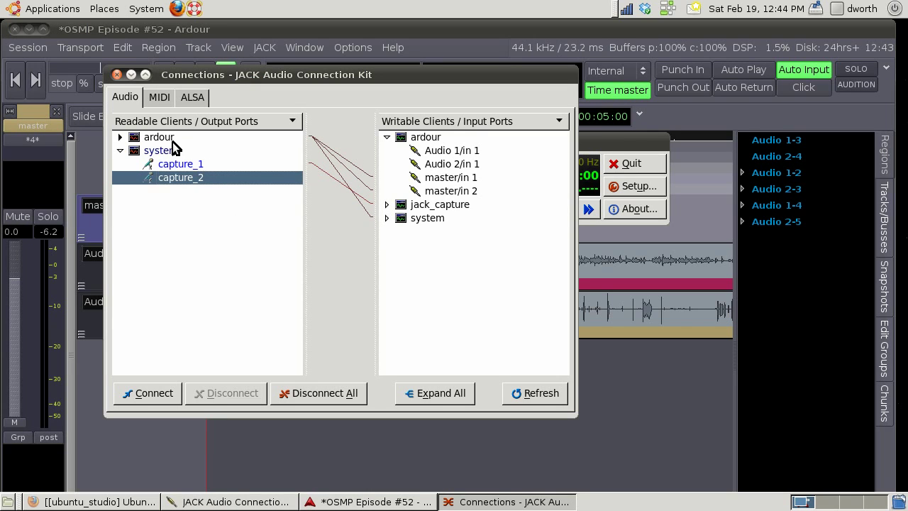
pyautogui.click(121, 140)
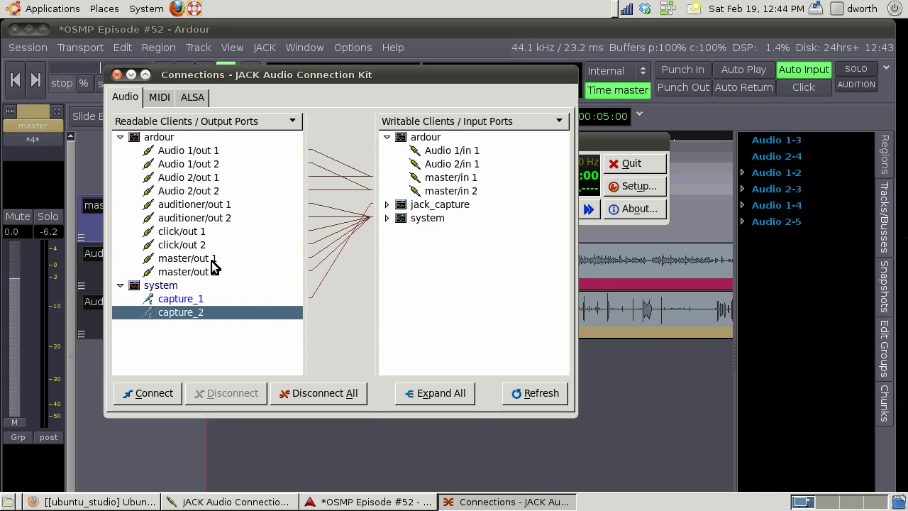
pyautogui.click(387, 206)
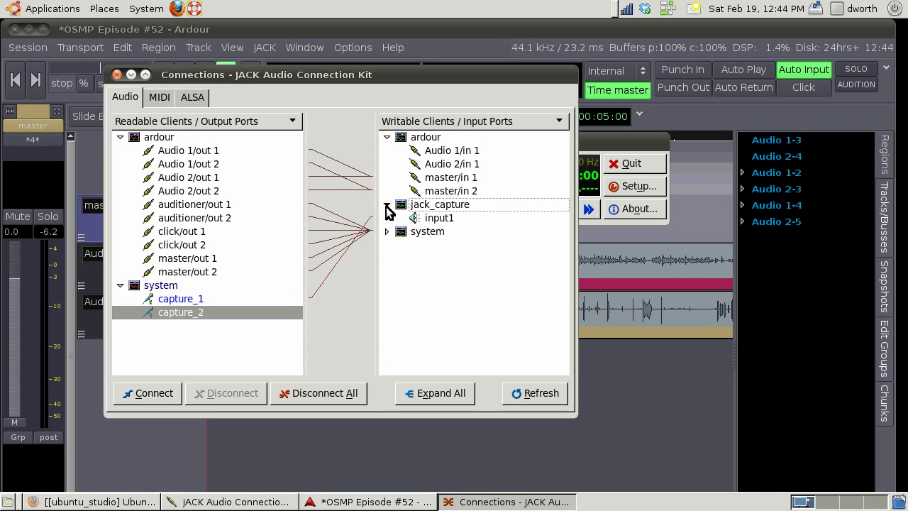
pyautogui.click(415, 218)
pyautogui.click(203, 303)
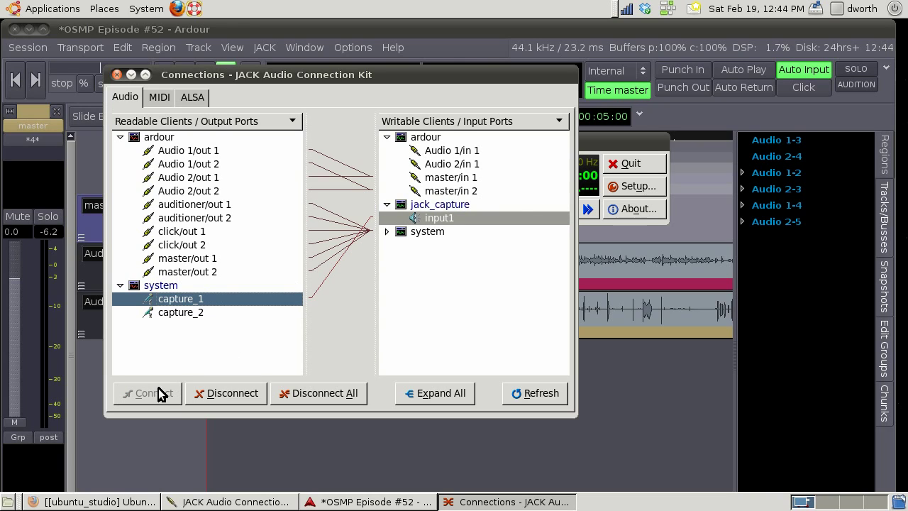
# Connect capture_2, master/out 1 and master/out 2 to jack_capture input1
pyautogui.click(420, 218)
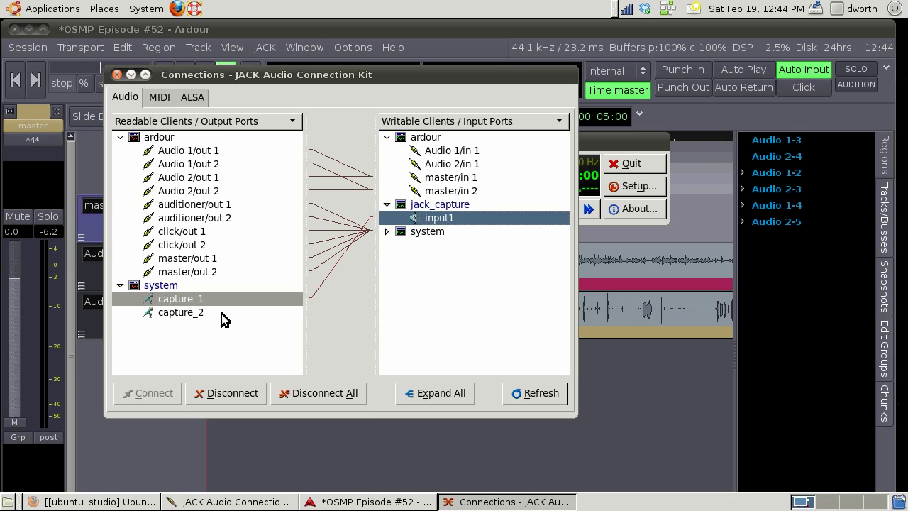
pyautogui.click(222, 313)
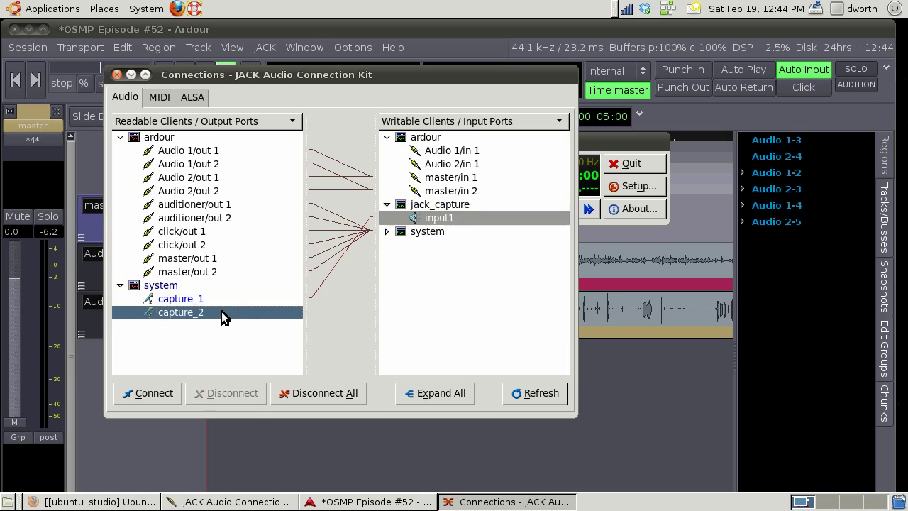
pyautogui.click(160, 399)
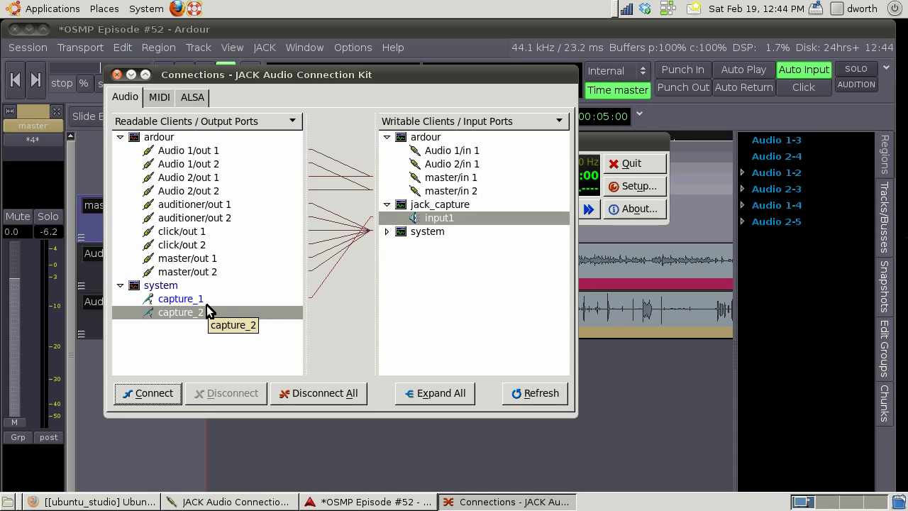
pyautogui.click(184, 261)
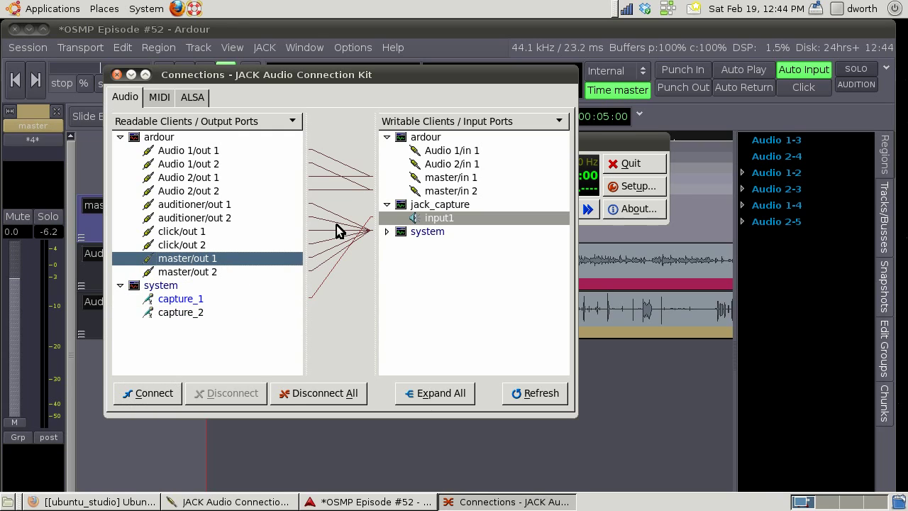
pyautogui.click(162, 393)
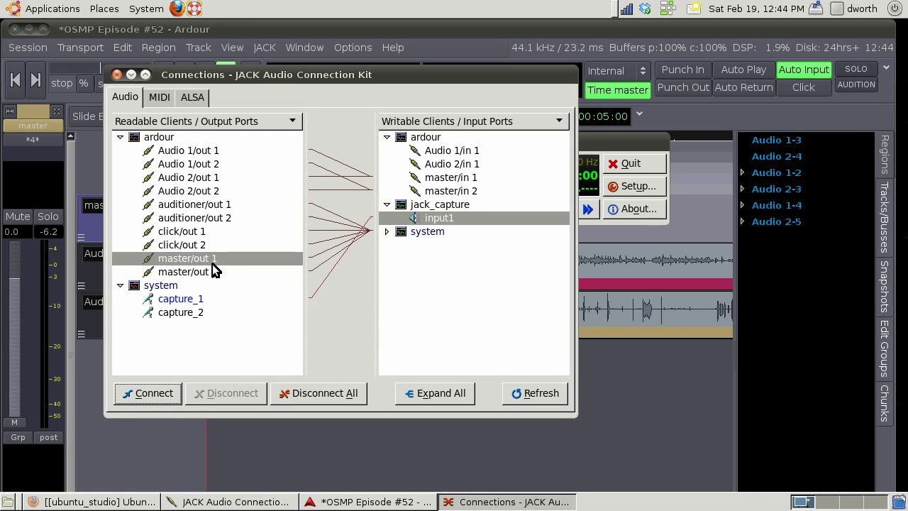
pyautogui.click(212, 264)
pyautogui.click(209, 272)
pyautogui.click(159, 389)
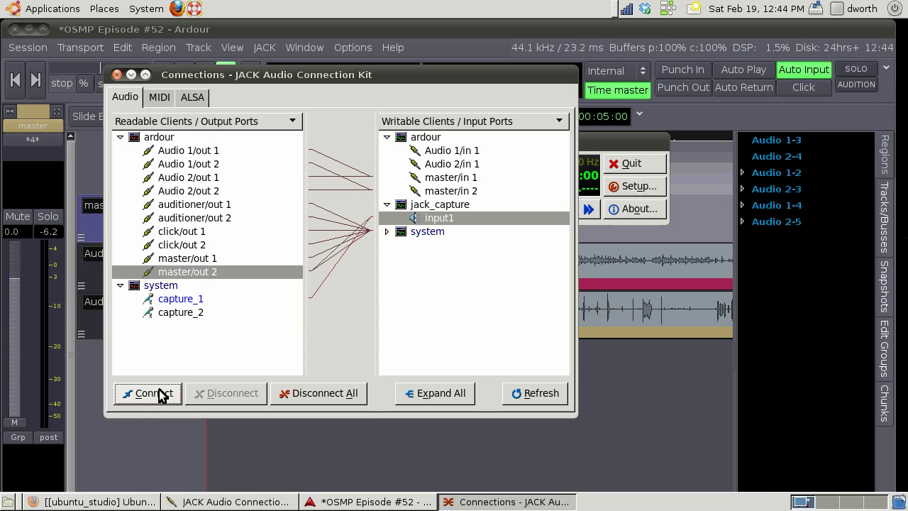
pyautogui.click(155, 441)
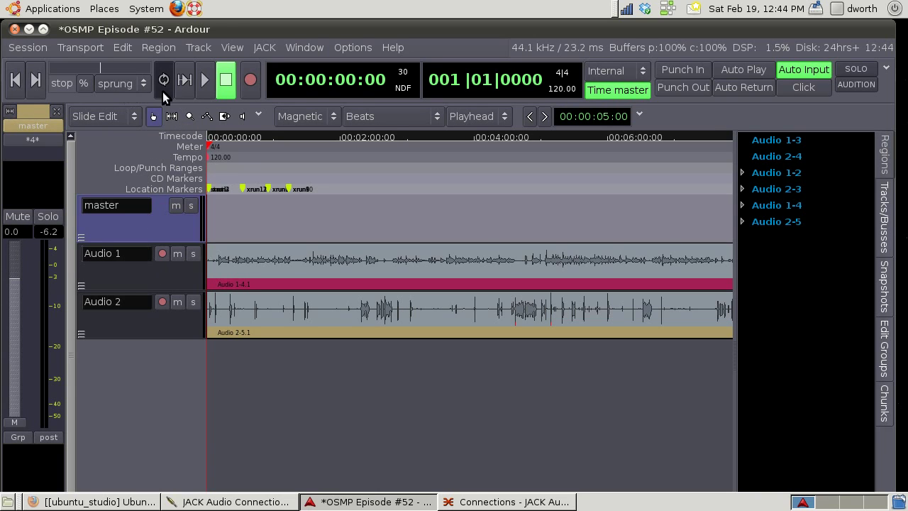
# Play the session from the start, then replay from 00:00:11:00
pyautogui.click(206, 80)
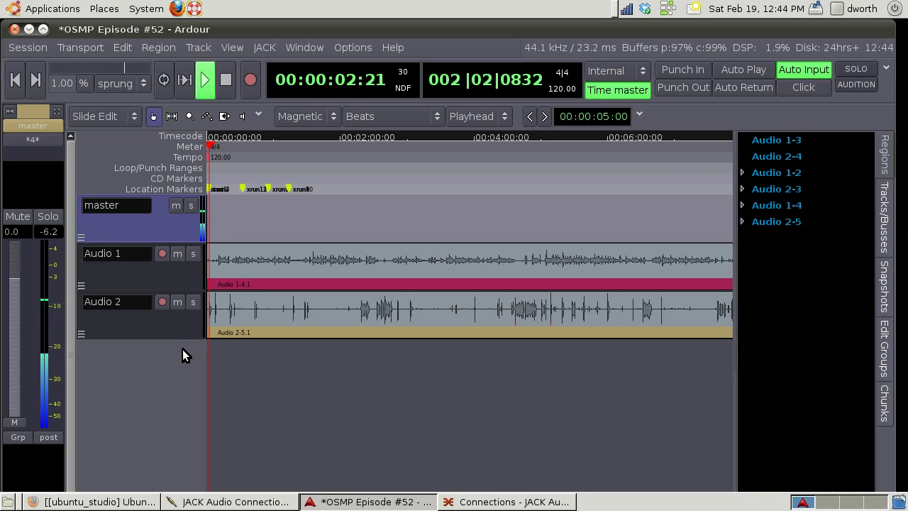
pyautogui.click(227, 84)
pyautogui.moveTo(227, 136); pyautogui.dragTo(220, 135)
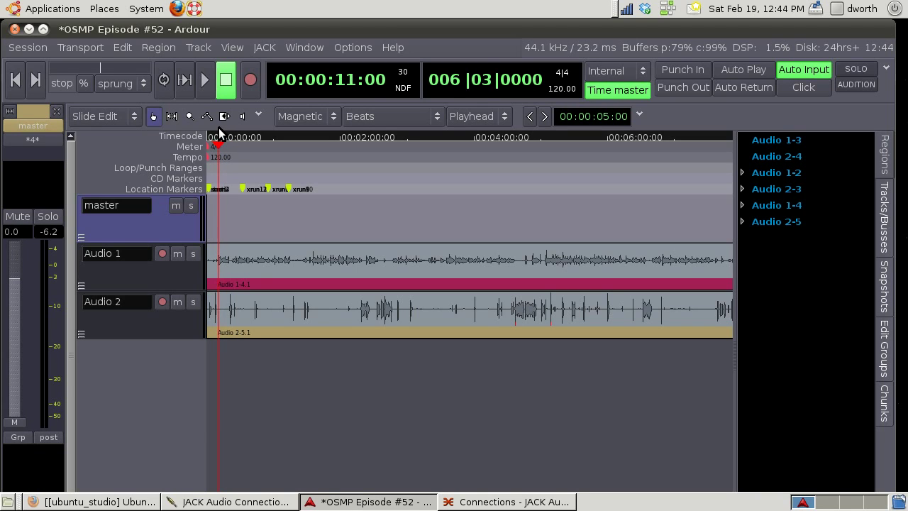
pyautogui.click(205, 82)
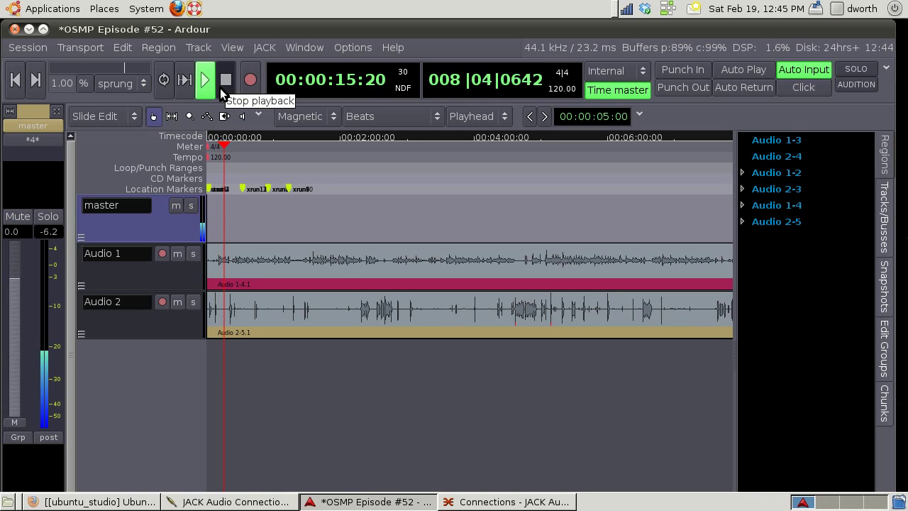
pyautogui.click(226, 81)
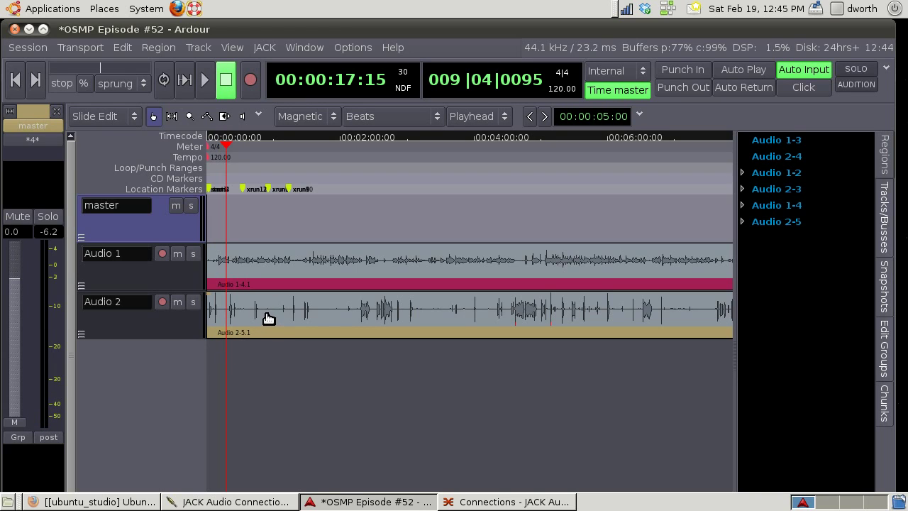
# Solo Audio 2 and play from about 04:38, stopping at 00:04:45:19
pyautogui.click(193, 253)
pyautogui.click(207, 88)
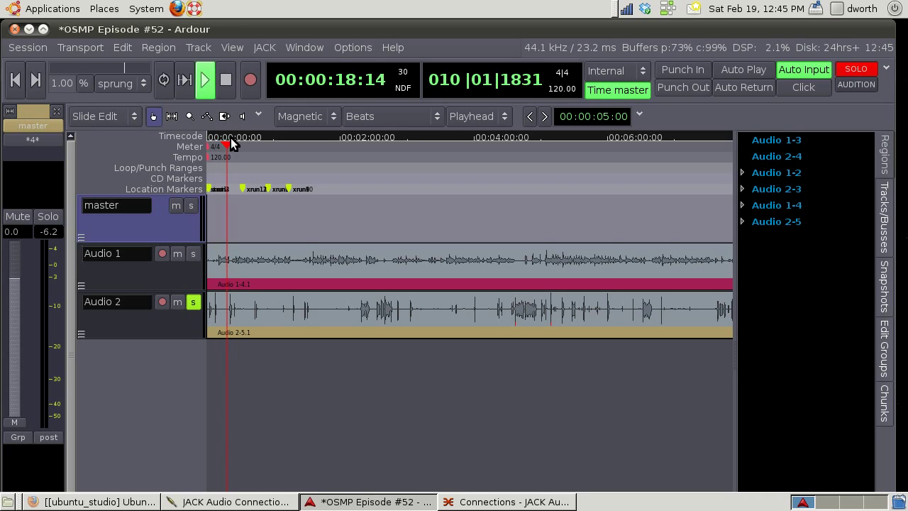
pyautogui.click(517, 141)
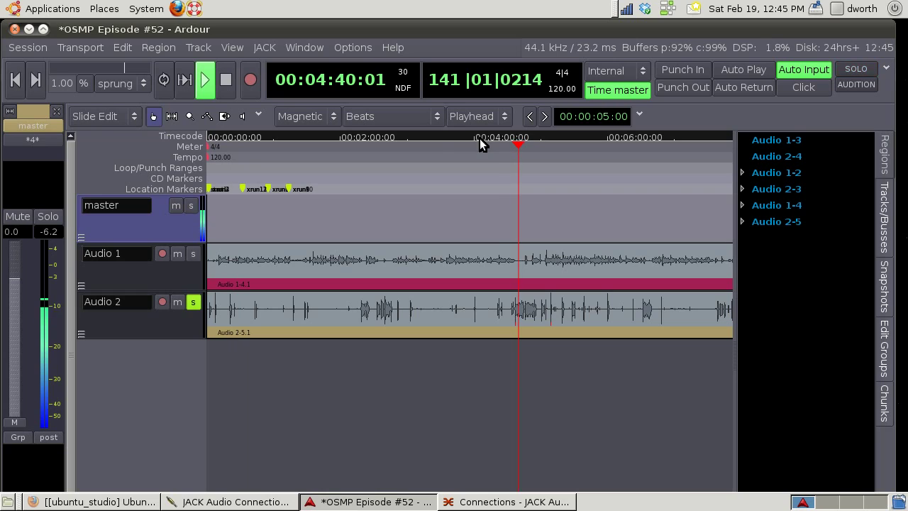
pyautogui.click(224, 81)
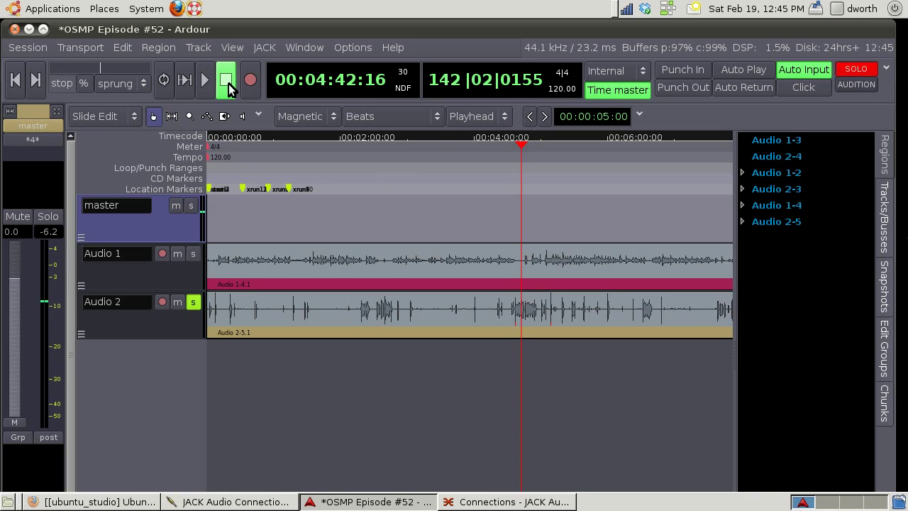
pyautogui.click(202, 86)
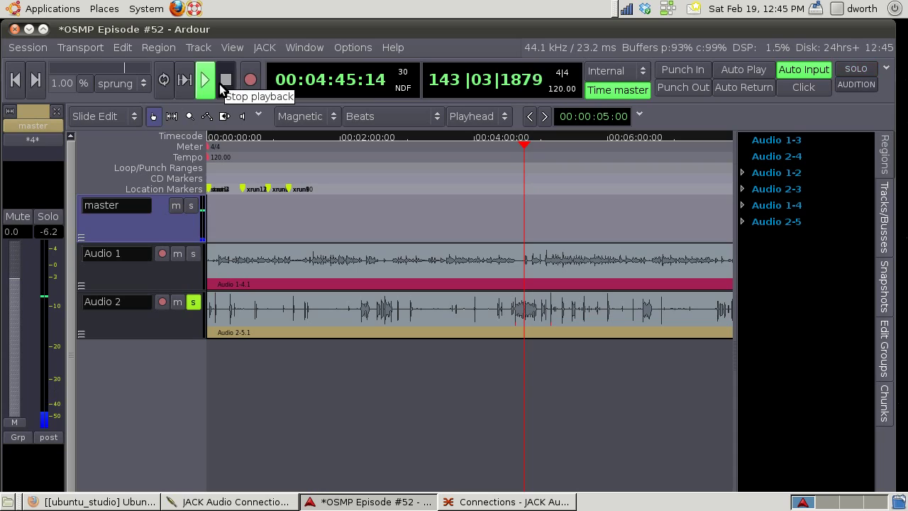
pyautogui.click(220, 83)
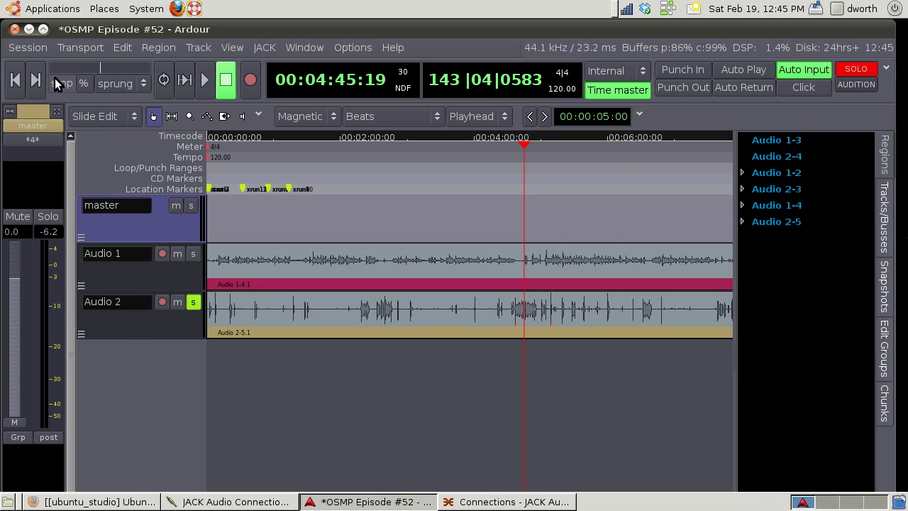
# Open Add existing audio and browse to the Dropbox/OSMP folder
pyautogui.click(33, 48)
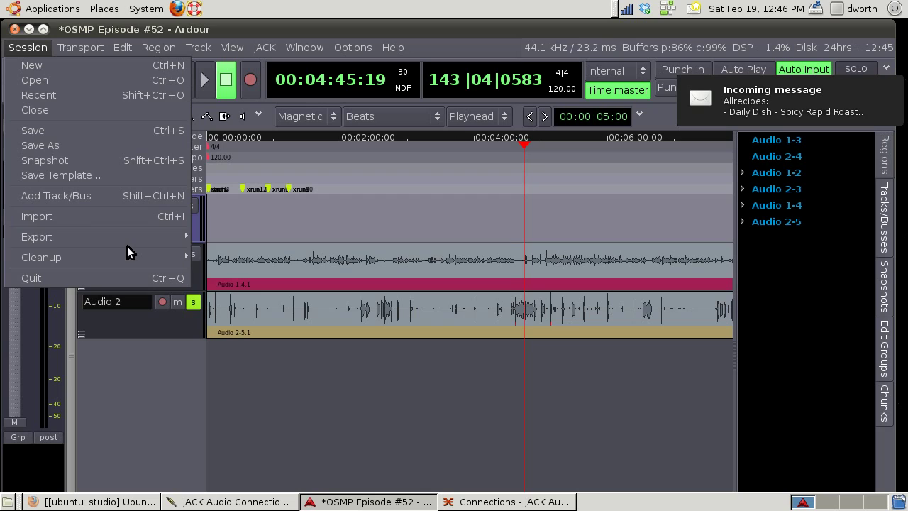
pyautogui.moveTo(123, 232)
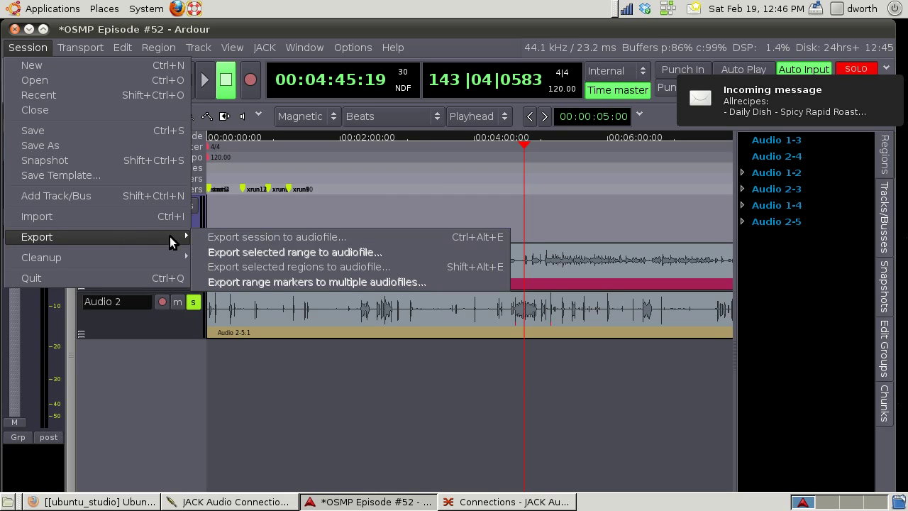
pyautogui.click(115, 210)
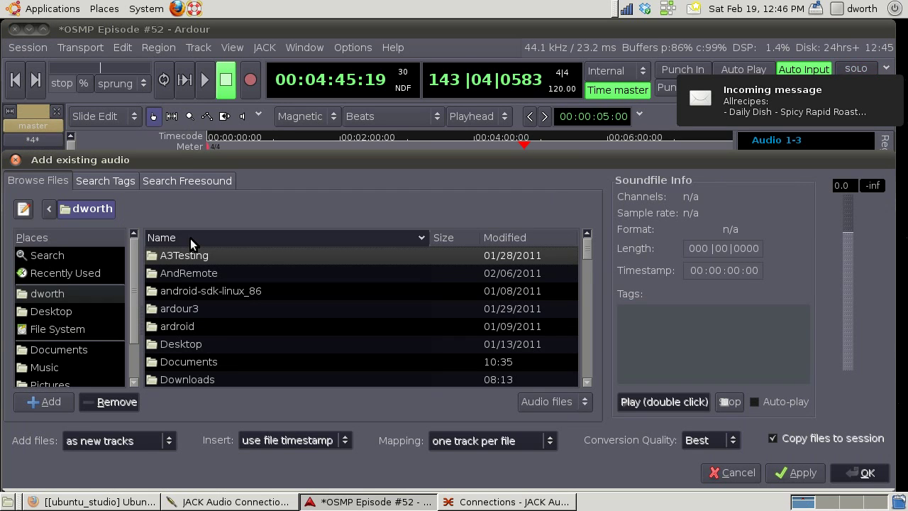
pyautogui.click(85, 353)
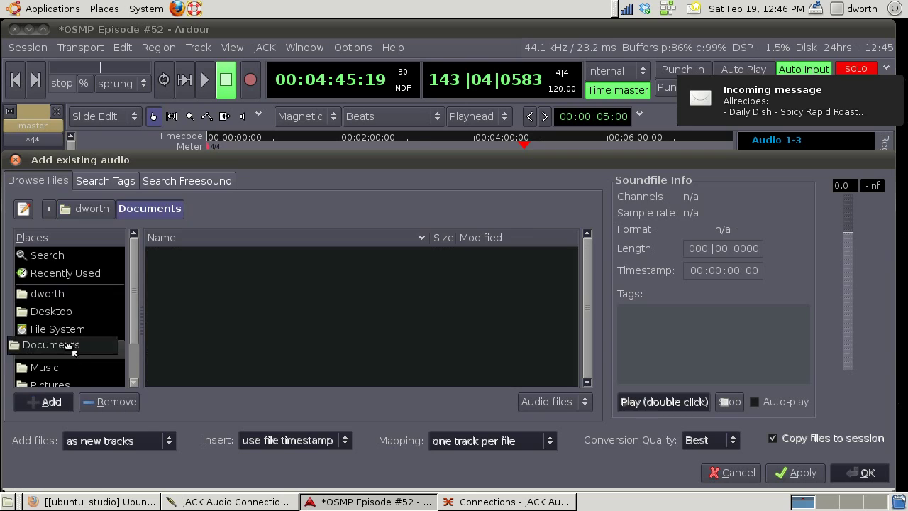
pyautogui.click(73, 296)
pyautogui.scroll(-2, 215, 339)
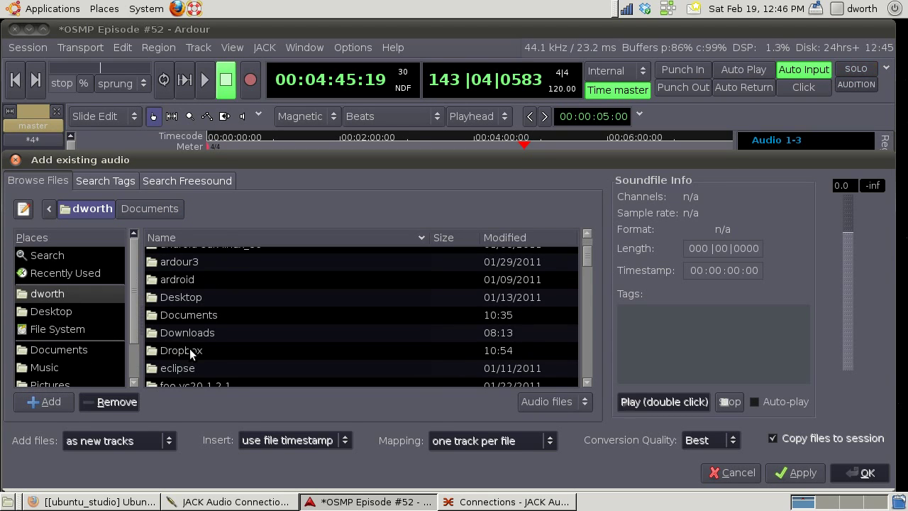
pyautogui.doubleClick(190, 348)
pyautogui.doubleClick(199, 345)
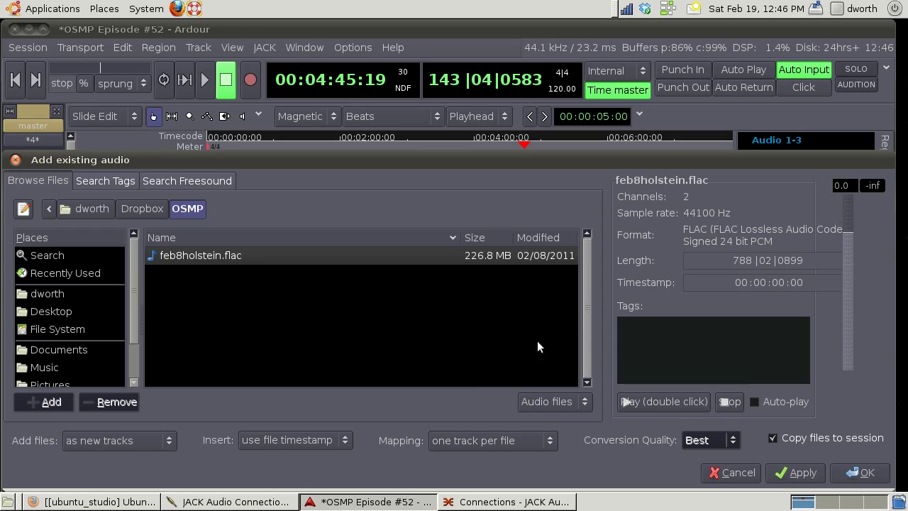
# Import feb8holstein.flac as new tracks, one track per file, at the file timestamp
pyautogui.click(542, 440)
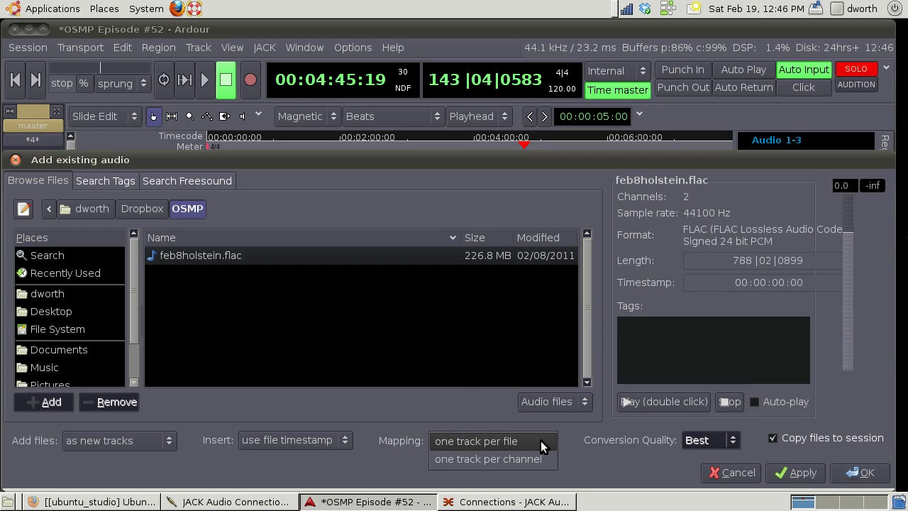
pyautogui.click(536, 441)
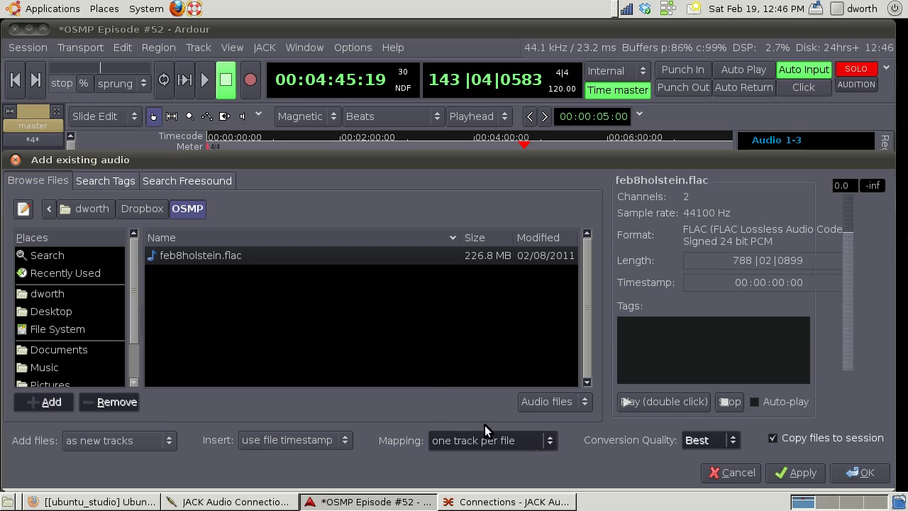
pyautogui.click(542, 443)
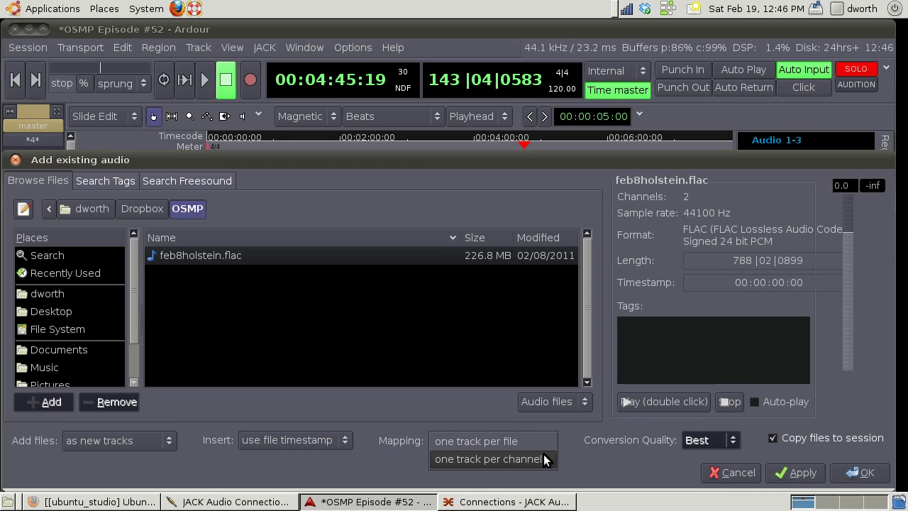
pyautogui.click(542, 440)
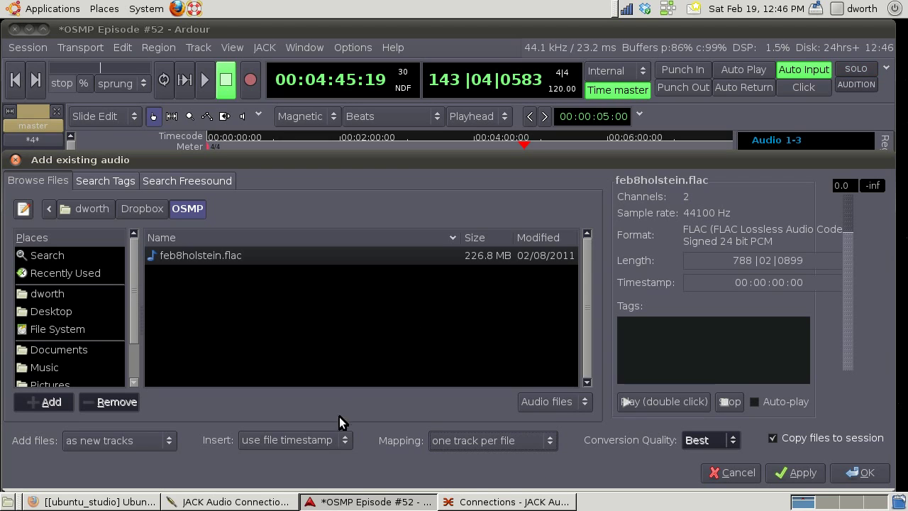
pyautogui.click(334, 439)
pyautogui.click(332, 436)
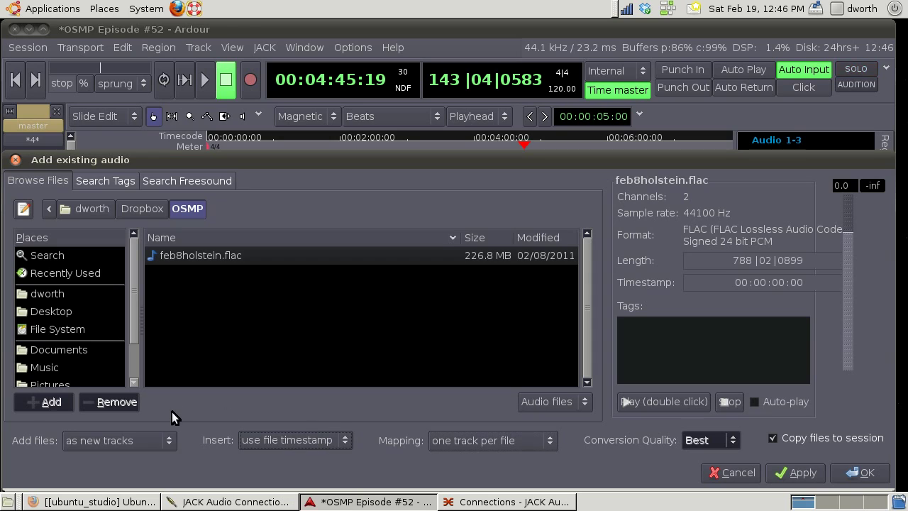
pyautogui.click(169, 444)
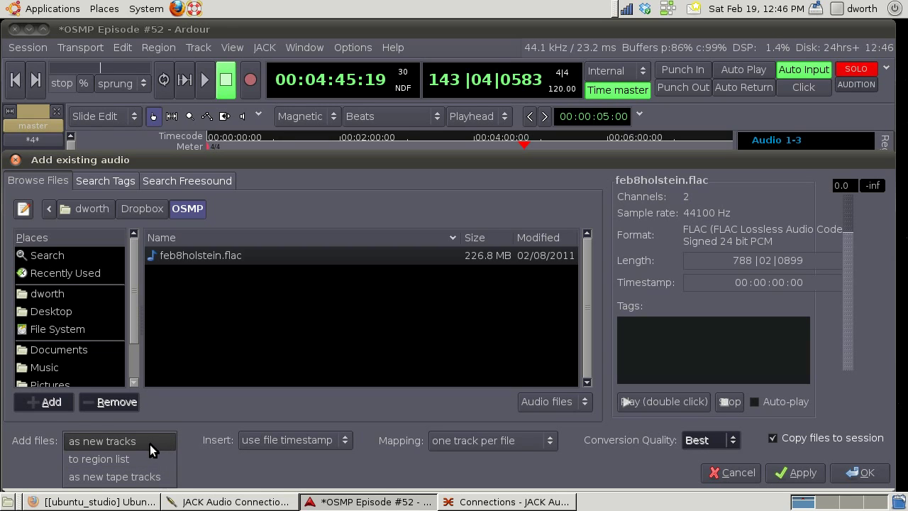
pyautogui.click(155, 446)
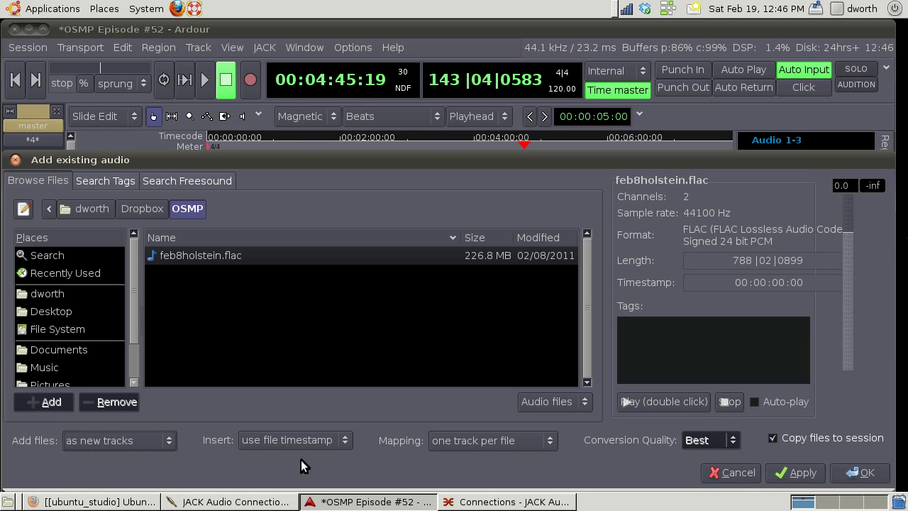
pyautogui.click(861, 472)
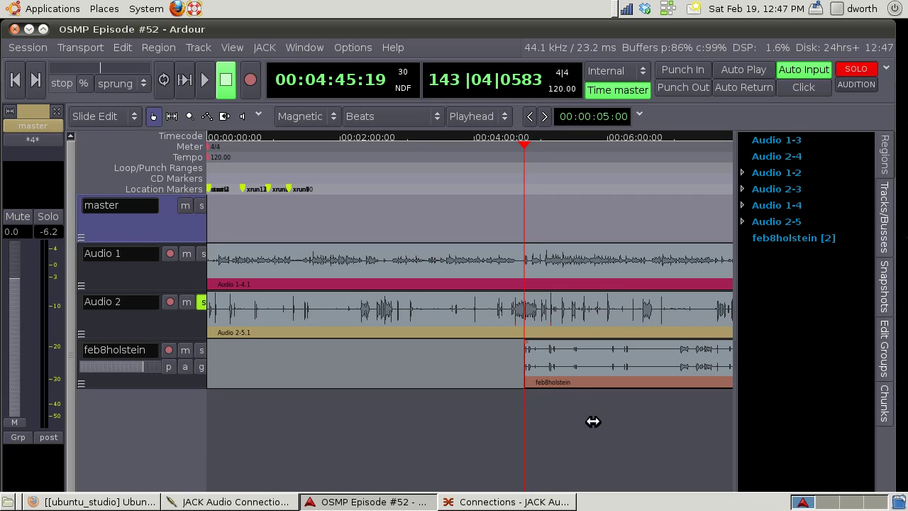
# Delete the feb8holstein region and re-place 'feb8holstein [2]' from the Regions list at session start
pyautogui.moveTo(573, 371); pyautogui.dragTo(244, 355)
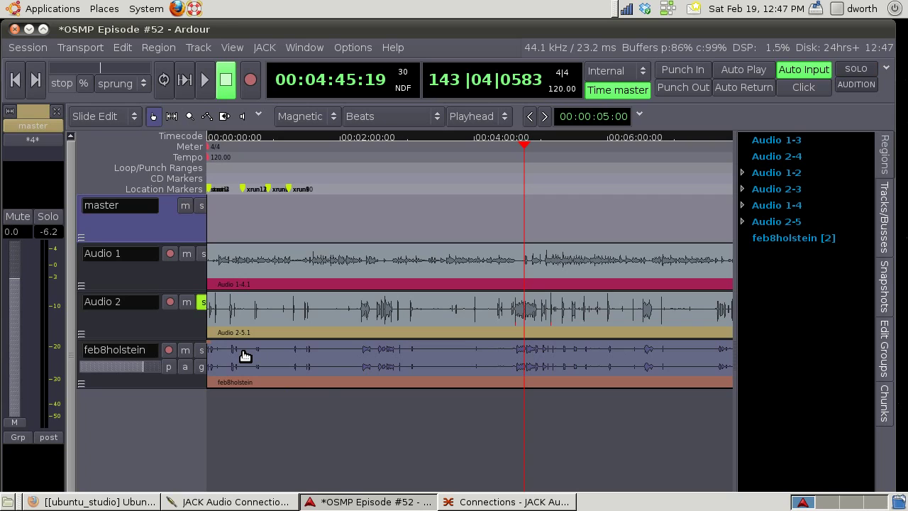
pyautogui.press('Delete')
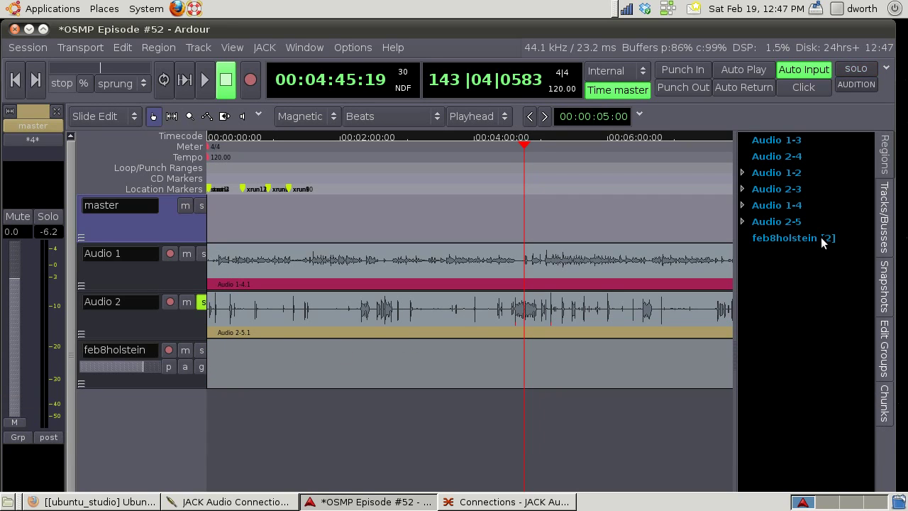
pyautogui.moveTo(819, 237); pyautogui.dragTo(217, 362)
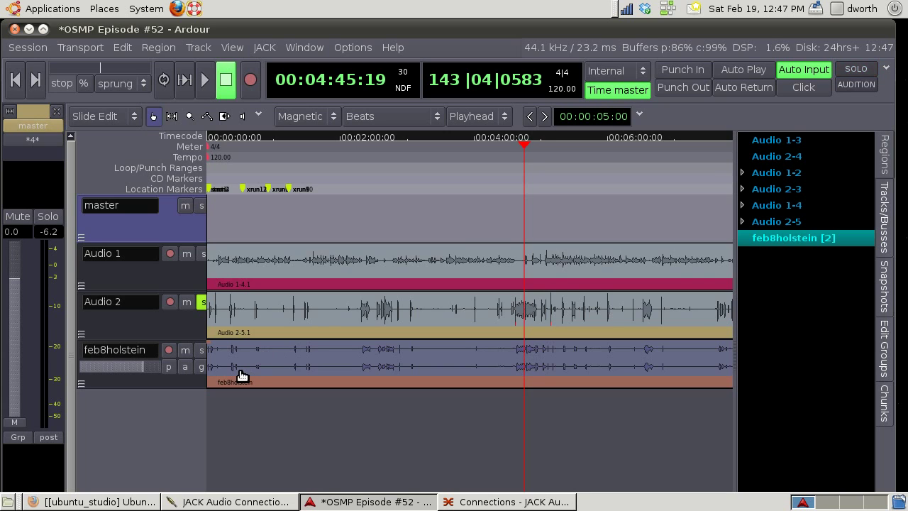
# Trim the feb8holstein region's beginning and slide it earlier to about 01|02|00 under Audio 1 and 2
pyautogui.scroll(4, 240, 375)
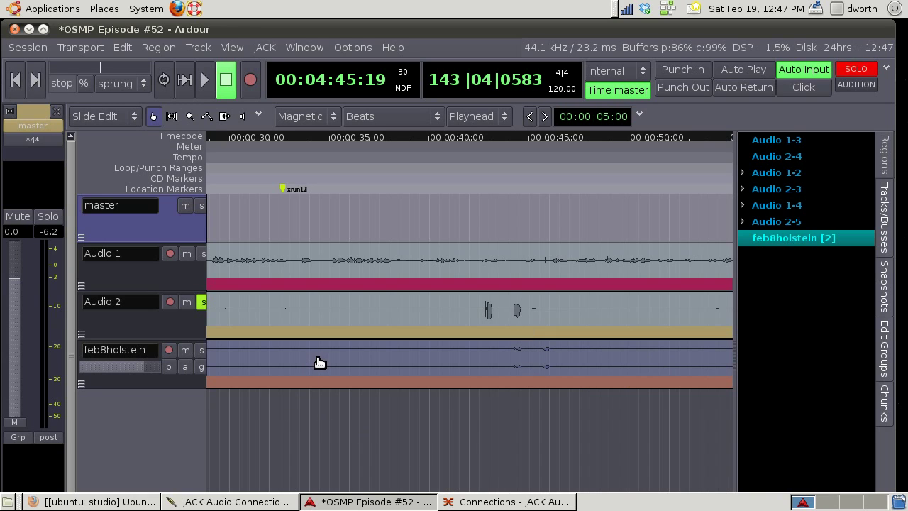
pyautogui.scroll(-6, 319, 362)
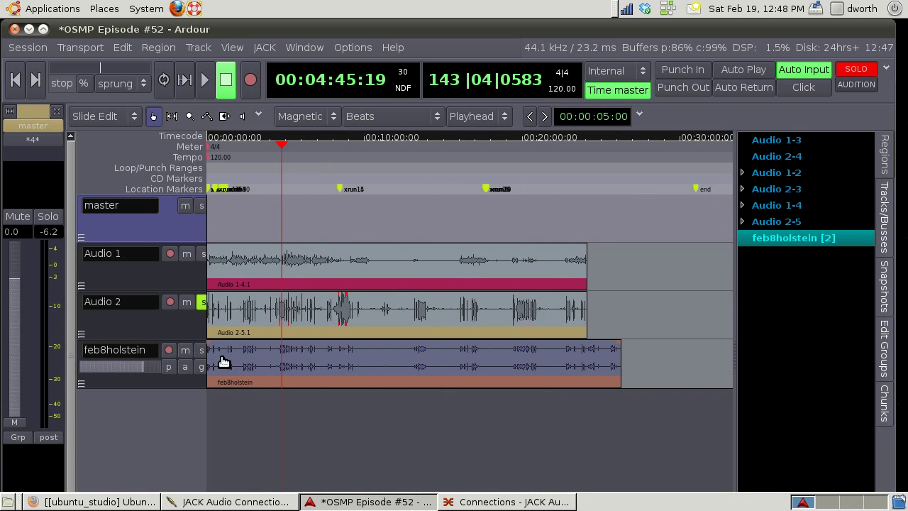
pyautogui.scroll(2, 215, 360)
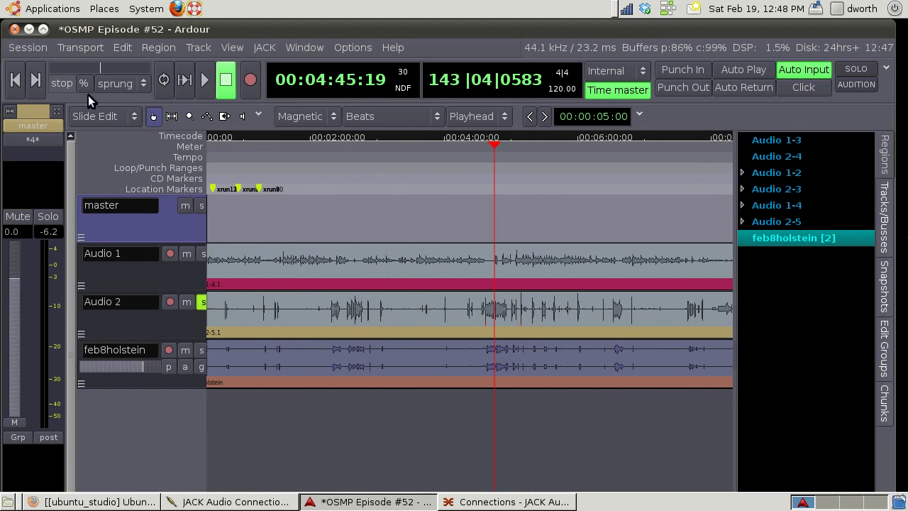
pyautogui.click(15, 79)
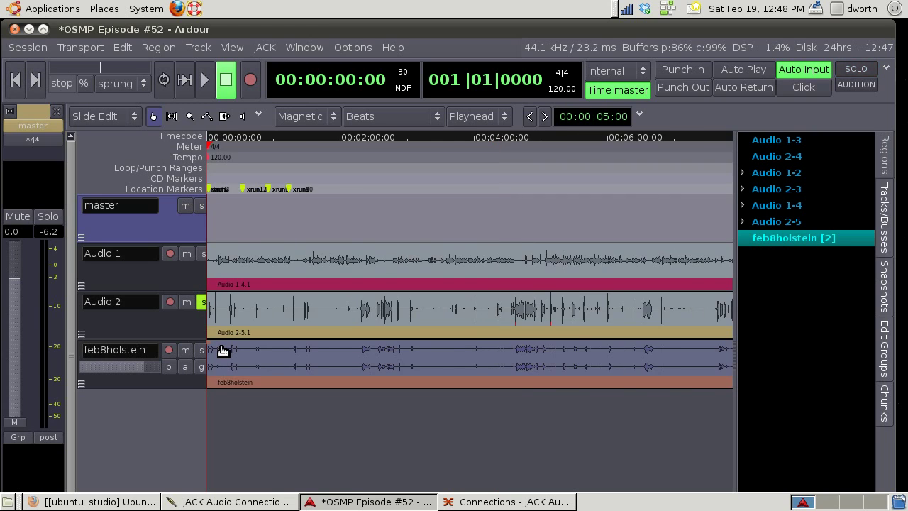
pyautogui.scroll(4, 222, 350)
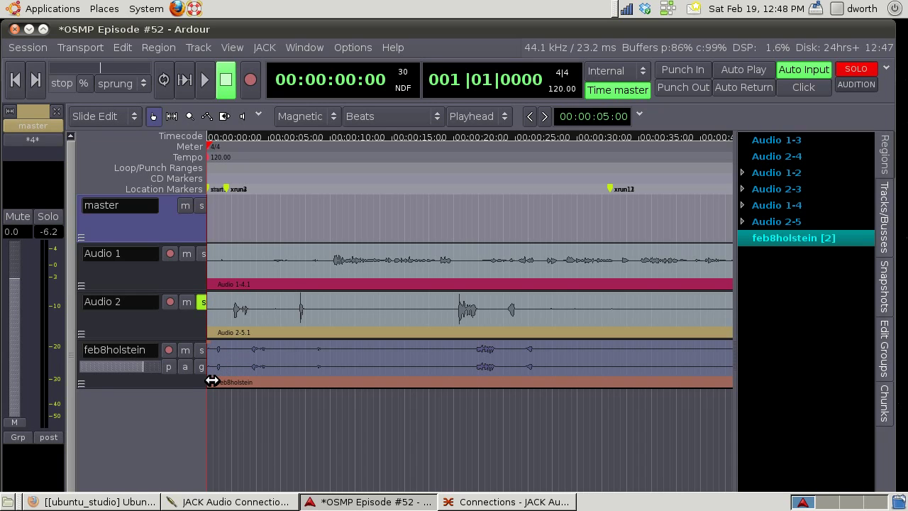
pyautogui.moveTo(212, 381); pyautogui.dragTo(234, 381)
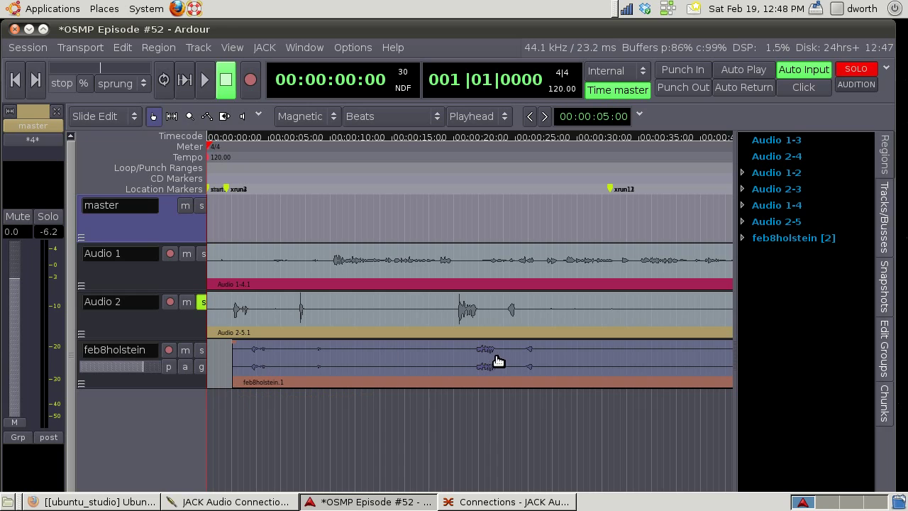
pyautogui.moveTo(497, 361)
pyautogui.mouseDown()
pyautogui.moveTo(517, 365)
pyautogui.moveTo(502, 362)
pyautogui.mouseUp()
# Nudge the feb8holstein region slightly later to line up with Audio 2's speech
pyautogui.keyDown('ctrl'); pyautogui.scroll(4, 479, 351); pyautogui.keyUp('ctrl')
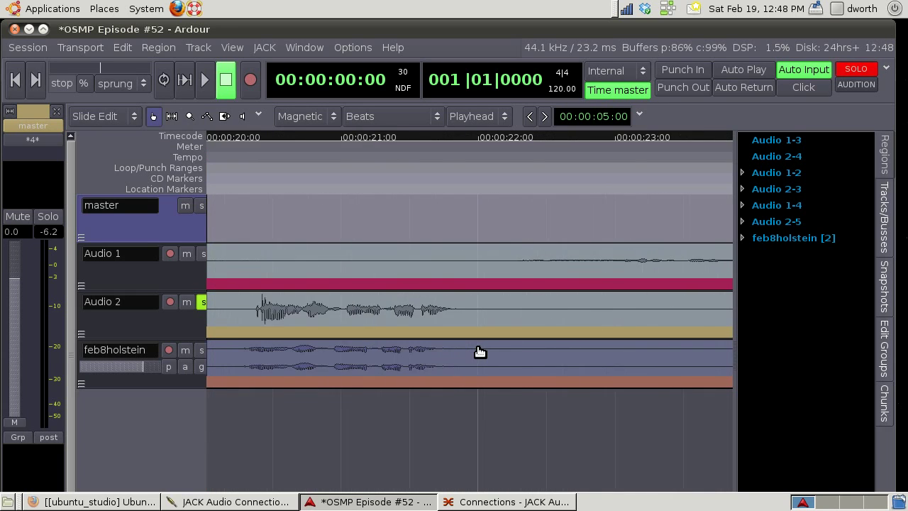
pyautogui.keyDown('ctrl'); pyautogui.scroll(-2, 479, 351); pyautogui.keyUp('ctrl')
pyautogui.moveTo(340, 363); pyautogui.dragTo(357, 364)
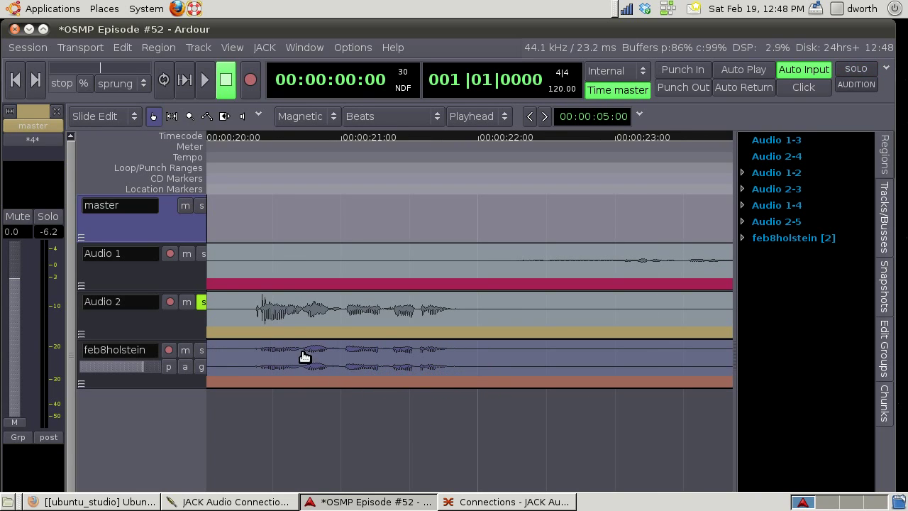
# Unsolo Audio 2, mute Audio 1, and put the playhead at 00:00:20:09
pyautogui.click(201, 304)
pyautogui.click(189, 256)
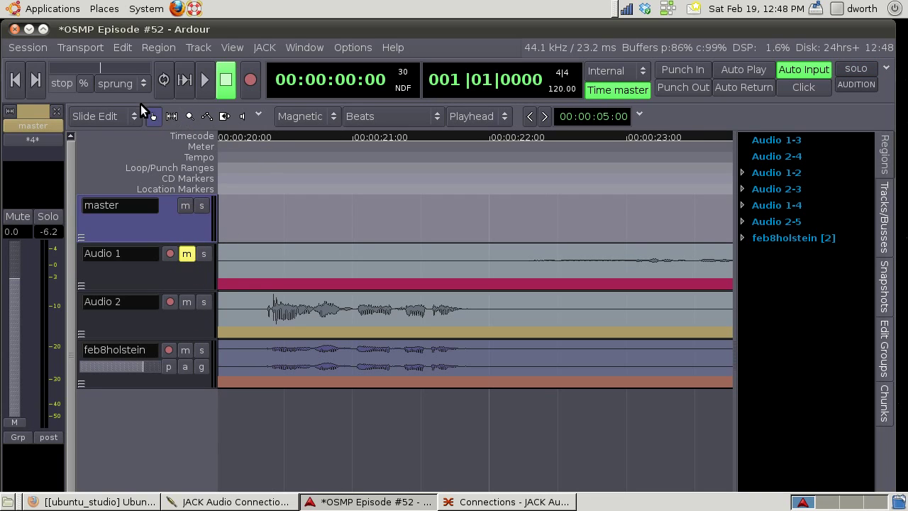
pyautogui.click(261, 136)
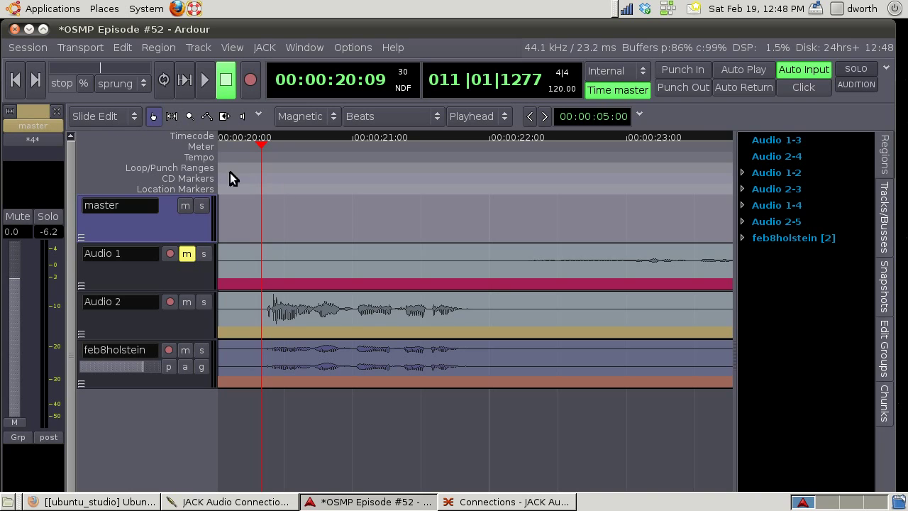
# Set a loop range from 00:00:20:09 to just before 00:00:22 and start loop playback
pyautogui.rightClick(192, 167)
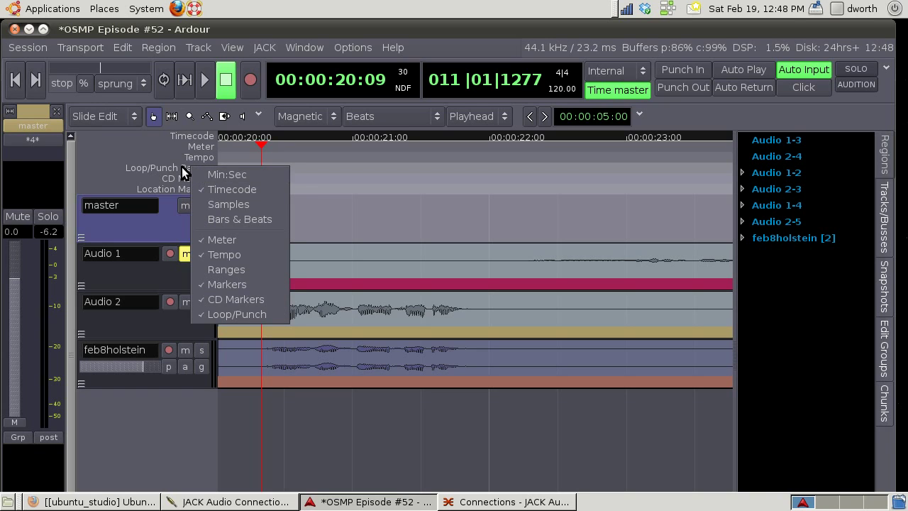
pyautogui.click(240, 166)
pyautogui.rightClick(241, 166)
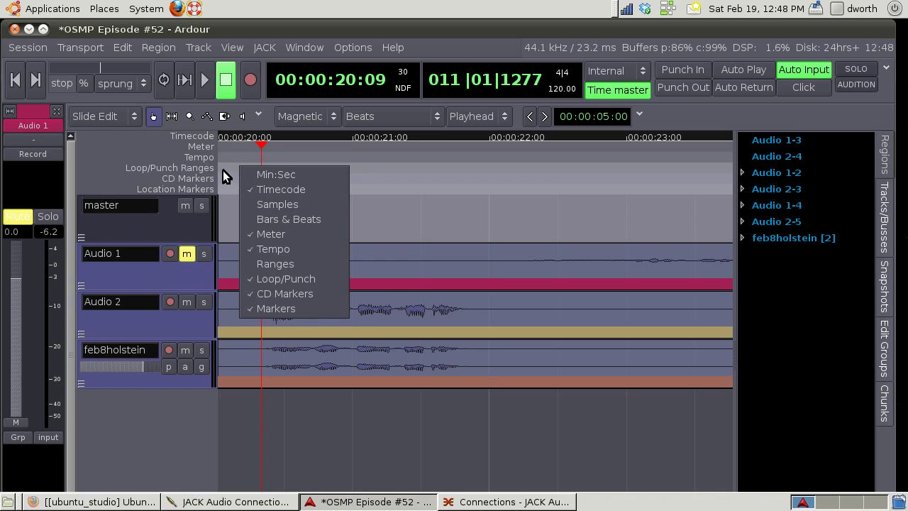
pyautogui.click(262, 169)
pyautogui.moveTo(262, 169); pyautogui.dragTo(471, 204)
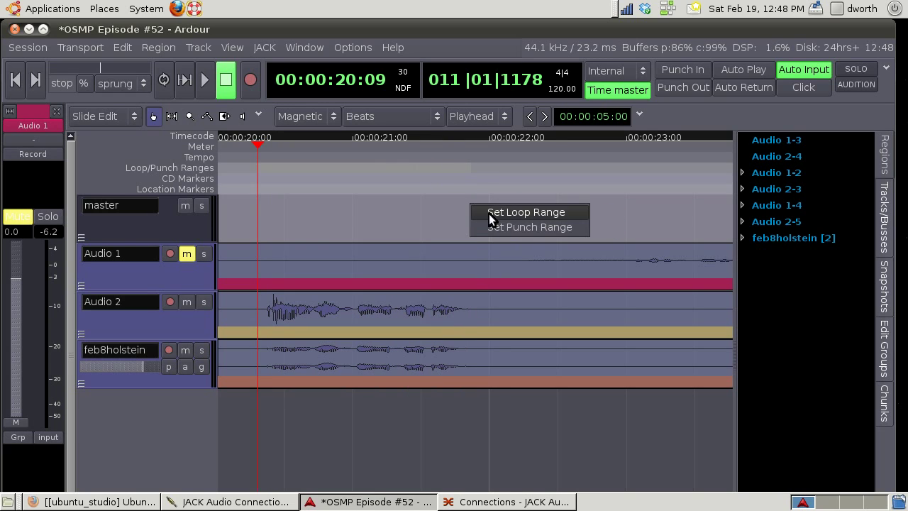
pyautogui.click(495, 212)
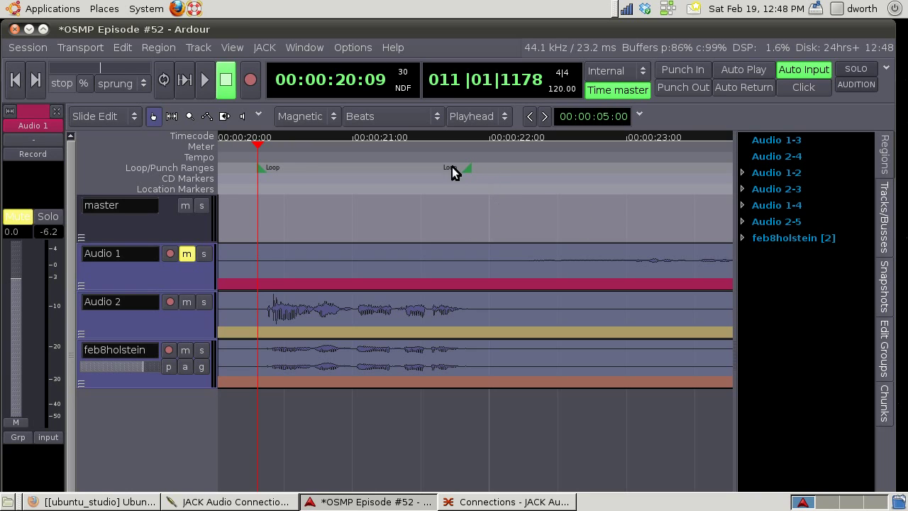
pyautogui.click(159, 81)
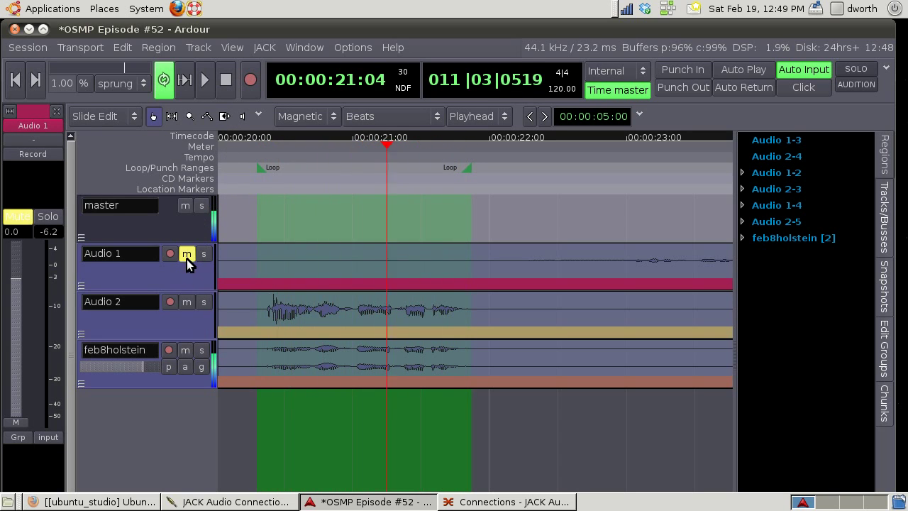
# Compare tracks by toggling mutes, then stop playback at 00:00:21:00 with Audio 2 muted
pyautogui.click(187, 302)
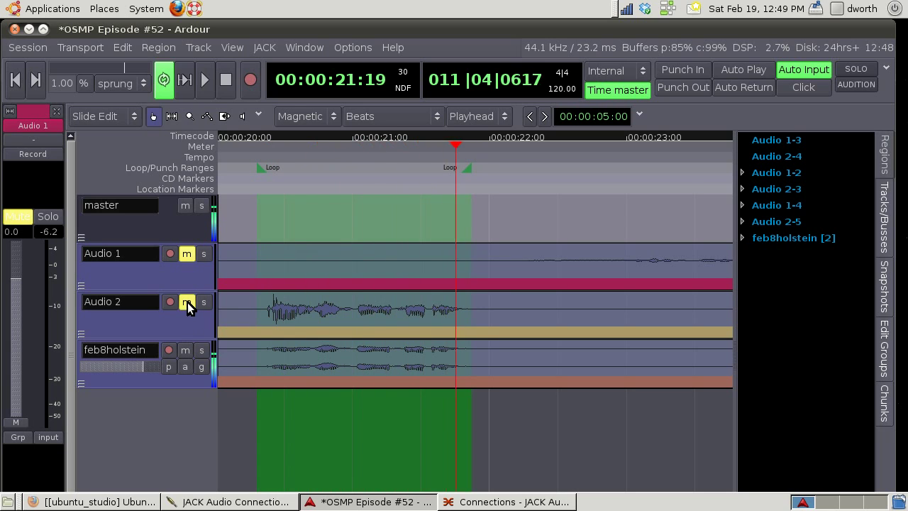
pyautogui.click(184, 349)
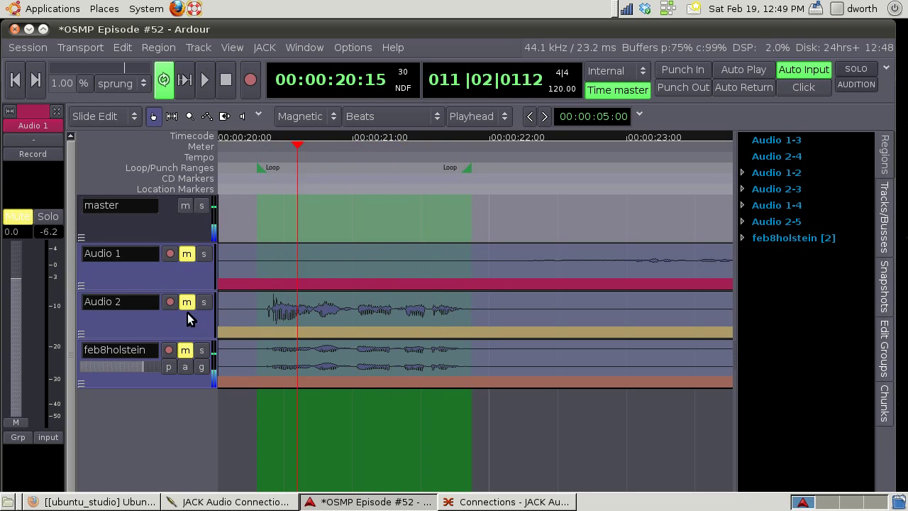
pyautogui.click(185, 302)
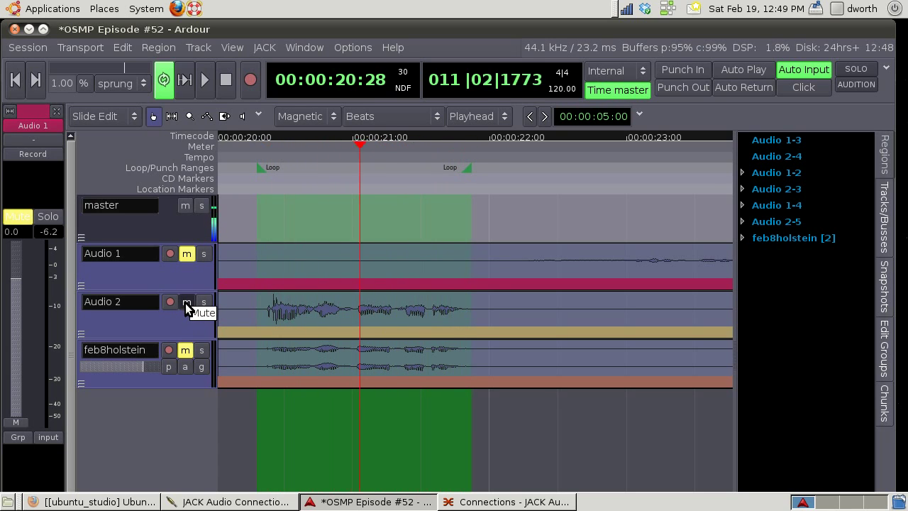
pyautogui.click(185, 303)
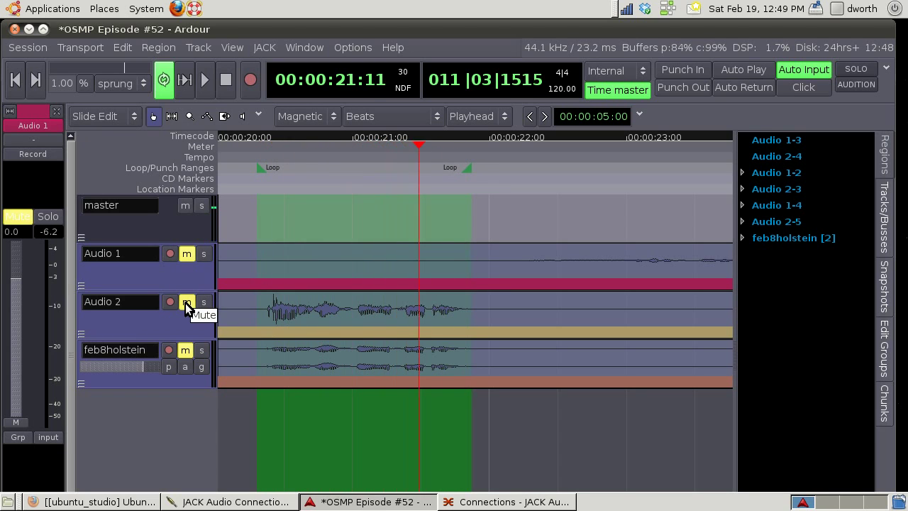
pyautogui.click(185, 302)
pyautogui.click(186, 350)
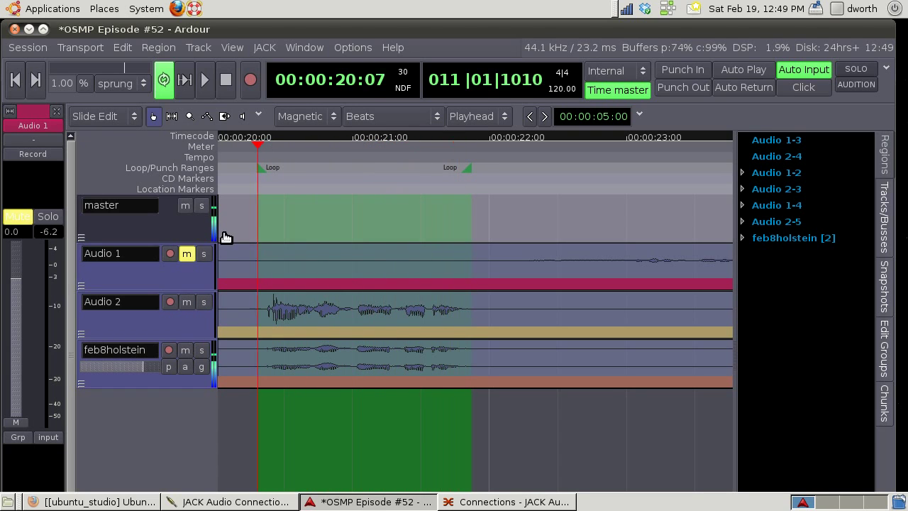
pyautogui.click(231, 78)
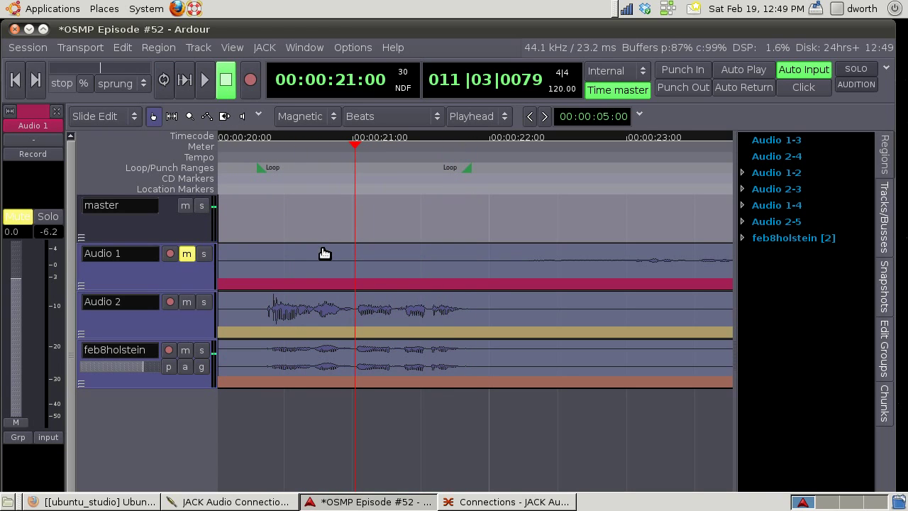
pyautogui.click(186, 303)
# Return to session start and trim the Audio 2 region's beginning, creating Audio 2-5.1
pyautogui.scroll(-1, 378, 305)
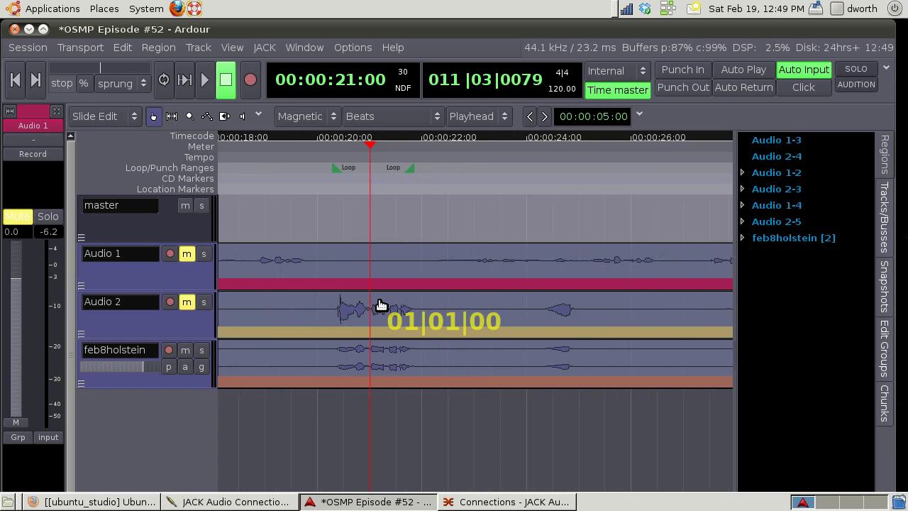
pyautogui.scroll(-2, 378, 305)
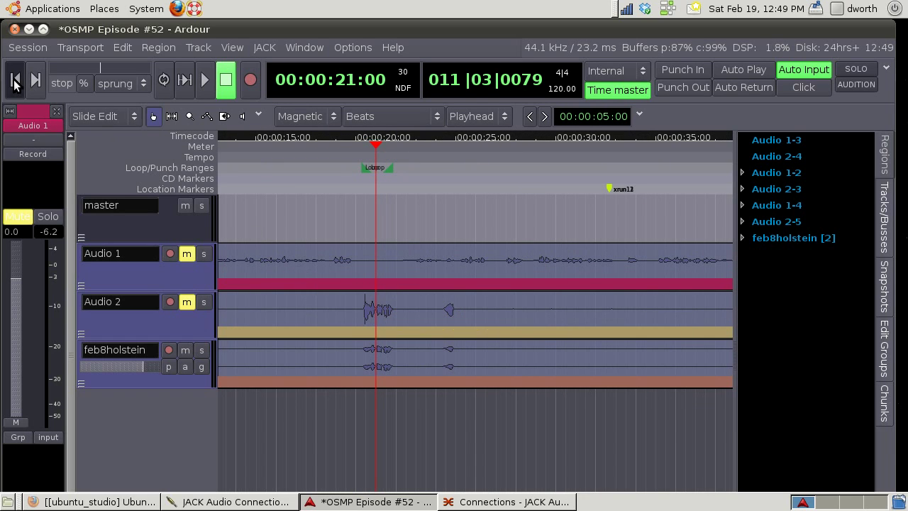
pyautogui.click(15, 79)
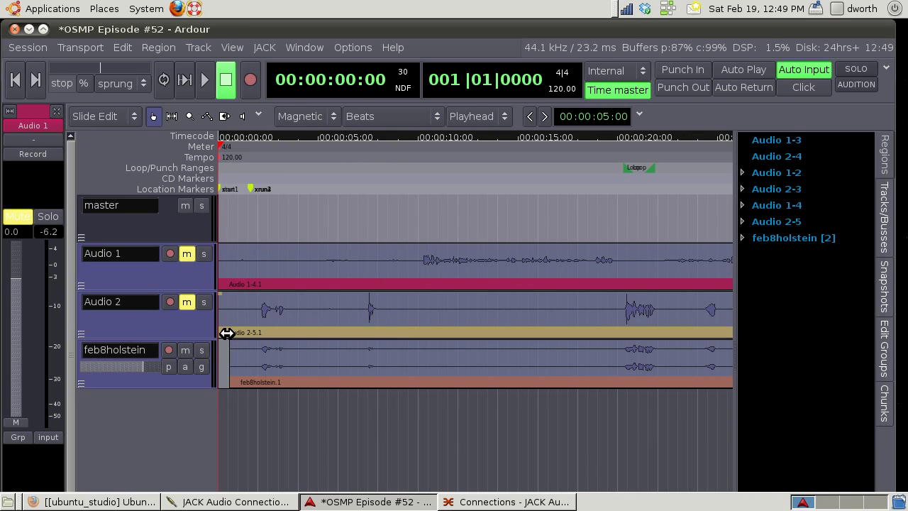
pyautogui.moveTo(224, 333); pyautogui.dragTo(229, 332)
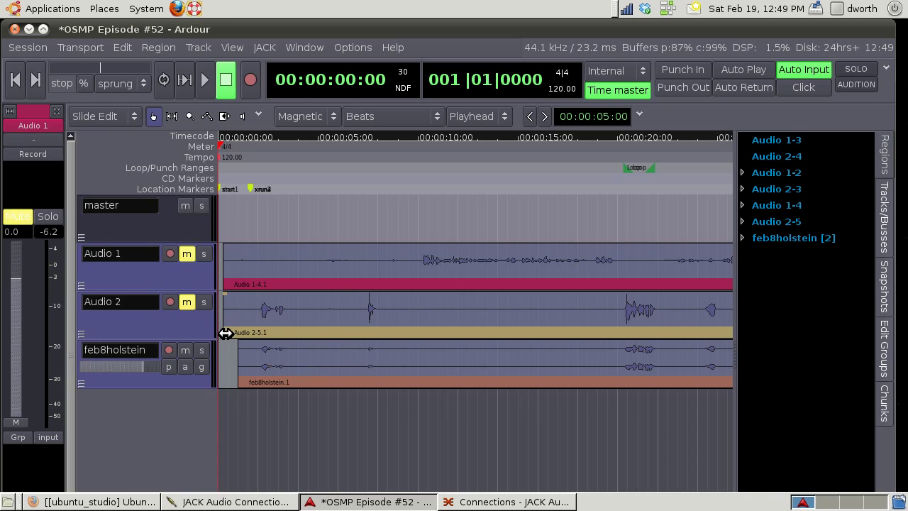
pyautogui.click(330, 226)
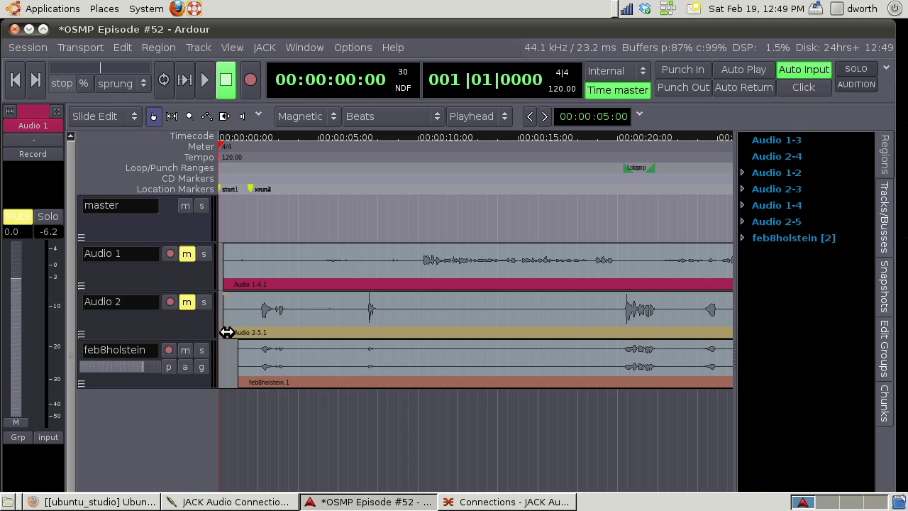
pyautogui.moveTo(227, 332)
pyautogui.mouseDown()
pyautogui.moveTo(257, 334)
pyautogui.moveTo(243, 330)
pyautogui.mouseUp()
pyautogui.scroll(3, 243, 310)
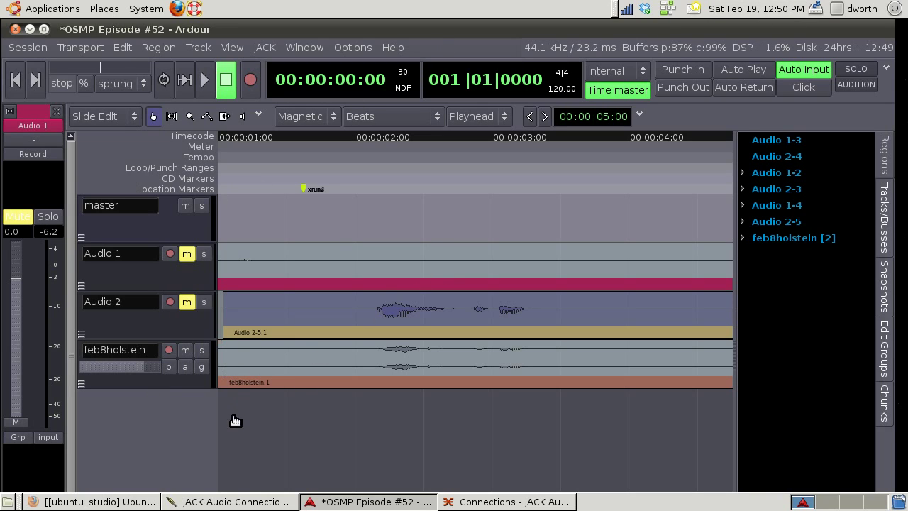
# Trim feb8holstein and Audio 1 to match, then trim all three region starts to 00:00:02:06
pyautogui.press('Left')
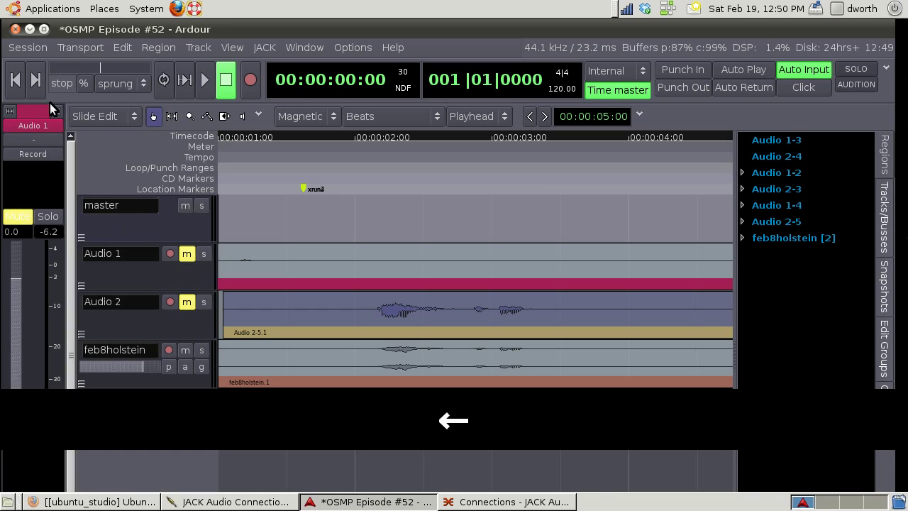
pyautogui.click(15, 79)
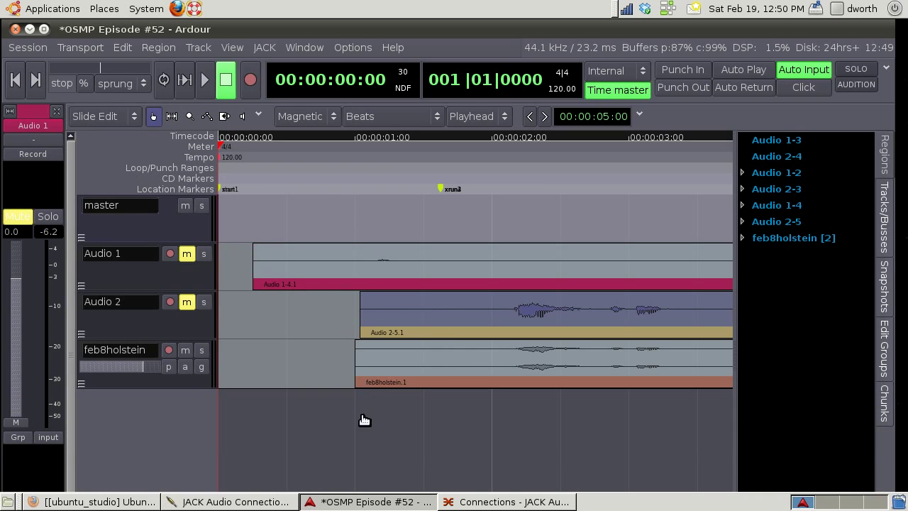
pyautogui.moveTo(357, 378); pyautogui.dragTo(359, 378)
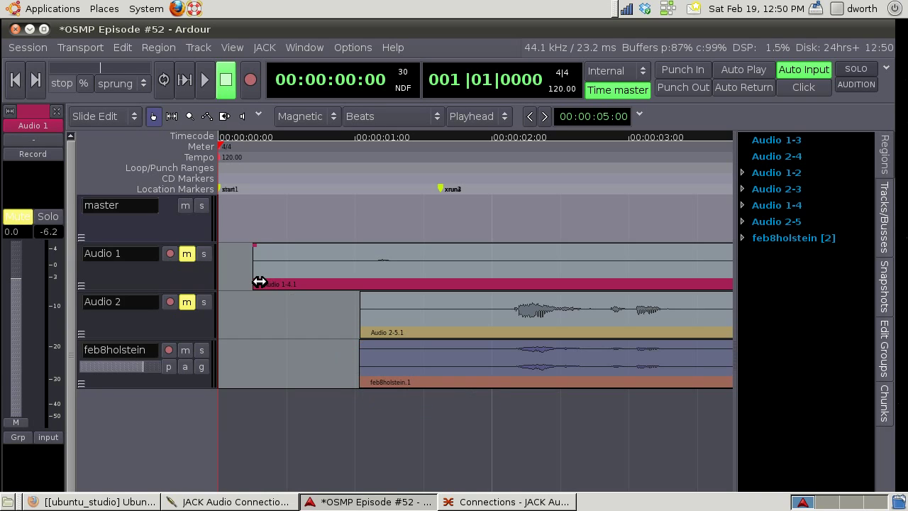
pyautogui.moveTo(256, 282); pyautogui.dragTo(360, 287)
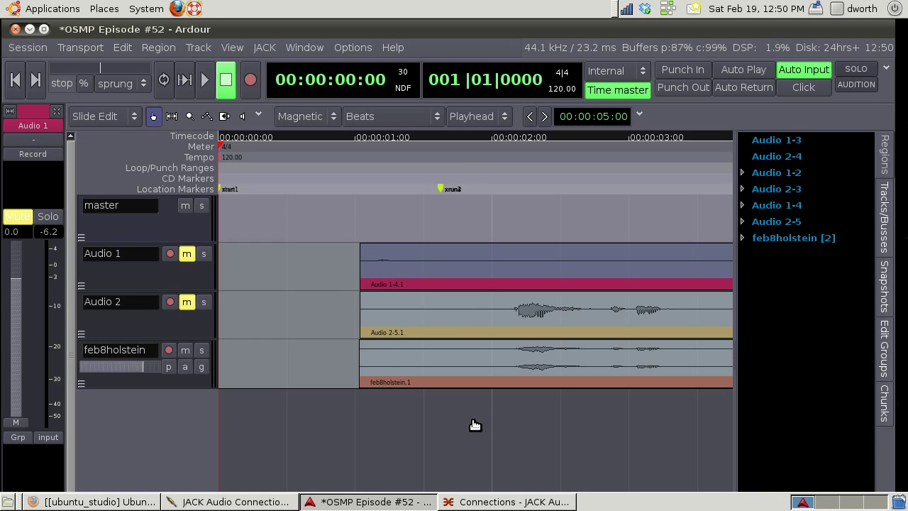
pyautogui.hotkey('ctrl', 'a')
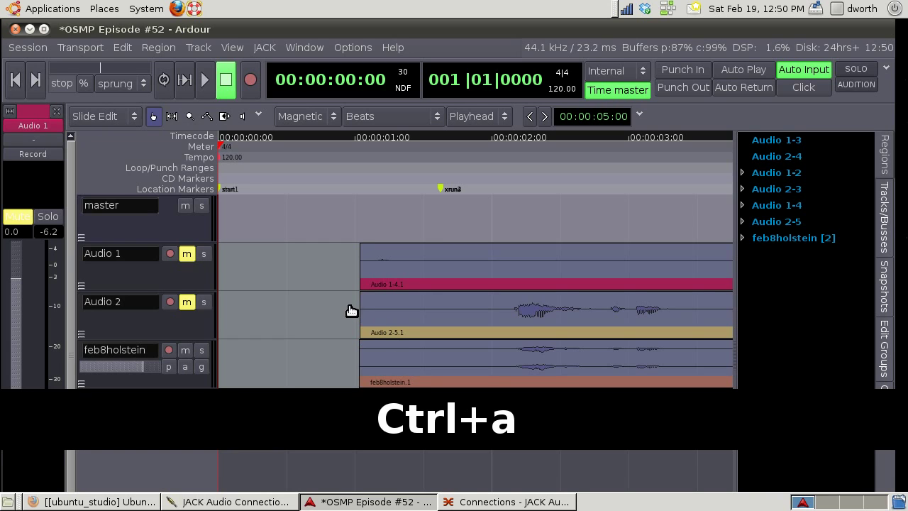
pyautogui.moveTo(365, 284); pyautogui.dragTo(527, 296)
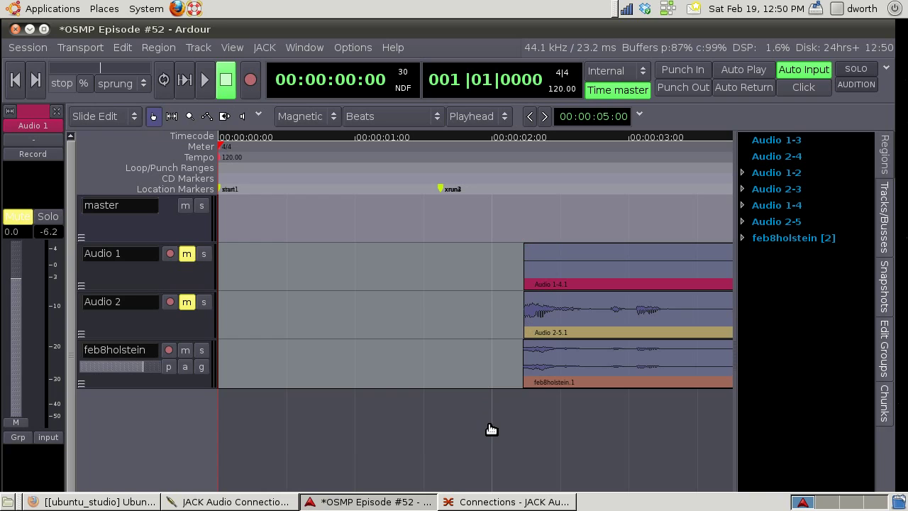
# Check the regions' start and end boundaries with the playhead, then reposition the Ardour window
pyautogui.press('Right')
pyautogui.press('Right')
pyautogui.press('Right')
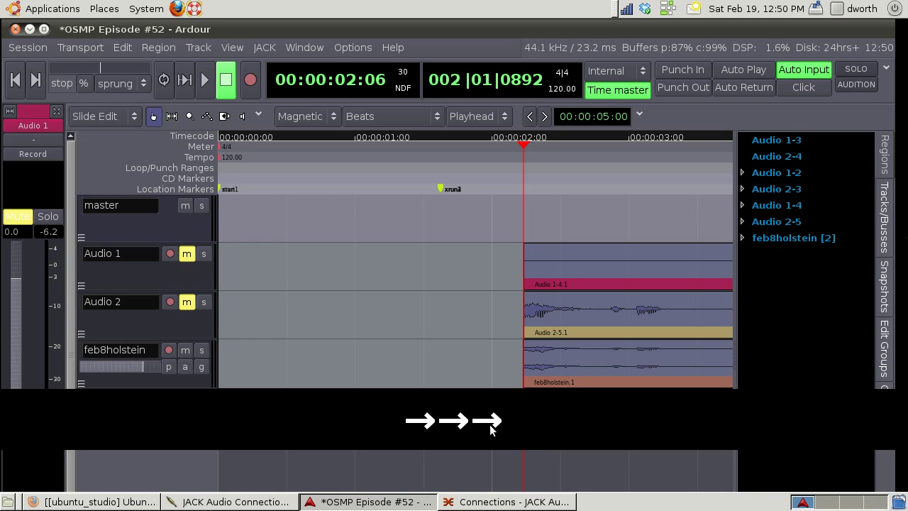
pyautogui.press('Right')
pyautogui.press('Right')
pyautogui.press('Right')
pyautogui.press('Right')
pyautogui.press('Left')
pyautogui.press('Left')
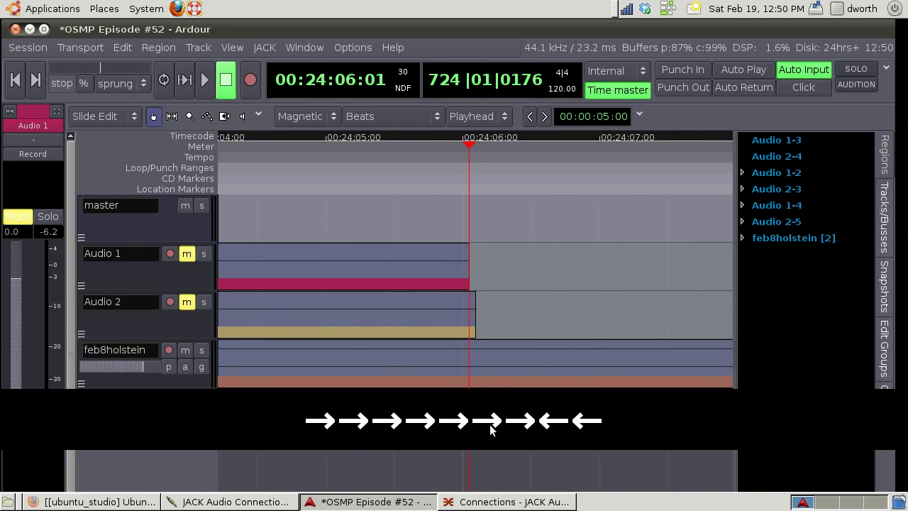
pyautogui.press('Left')
pyautogui.press('Left')
pyautogui.press('Right')
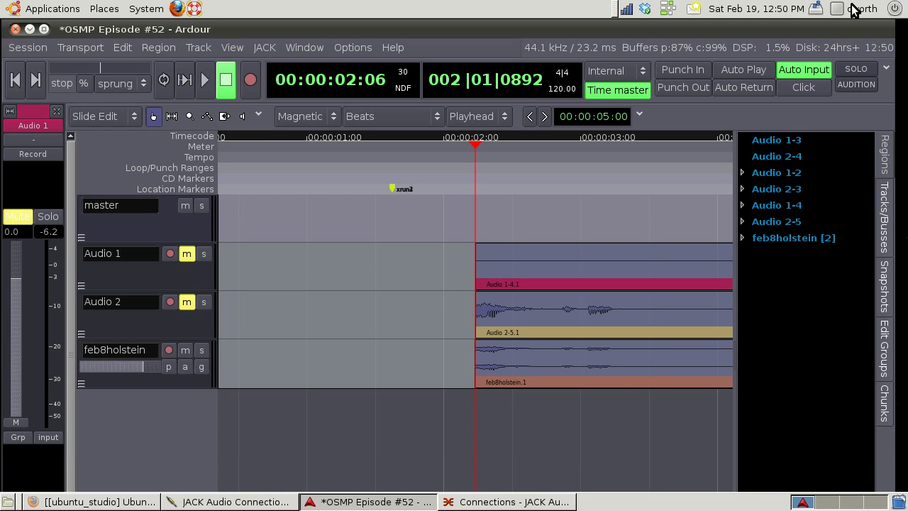
pyautogui.moveTo(685, 47); pyautogui.dragTo(347, 2)
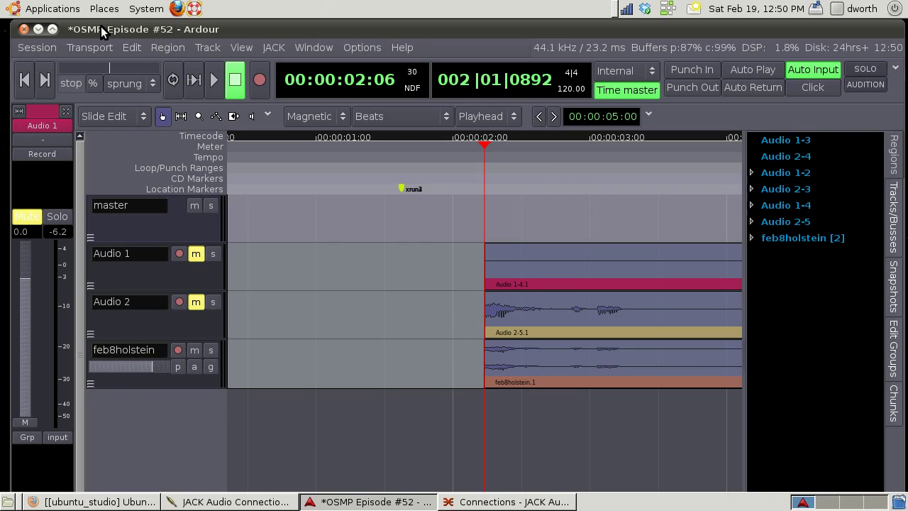
pyautogui.click(371, 50)
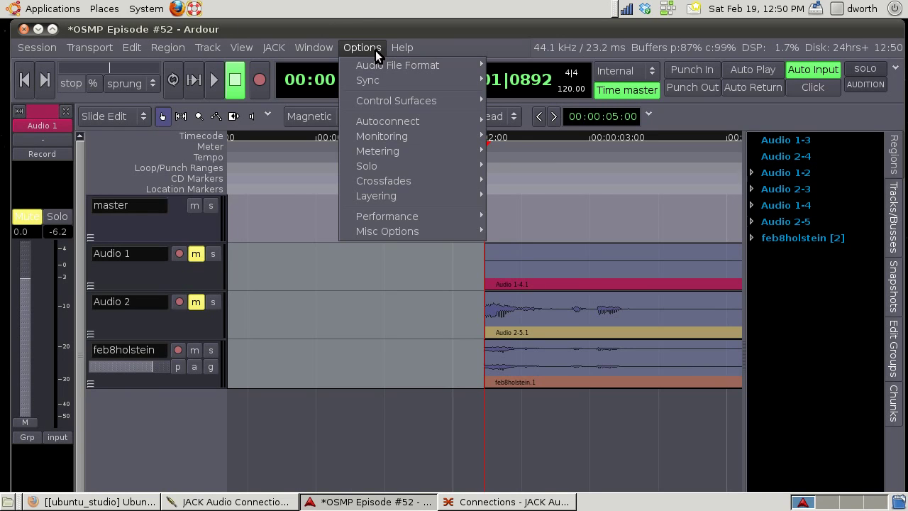
# Open Preferences and go to the Misc page containing Font Scaling
pyautogui.moveTo(413, 217)
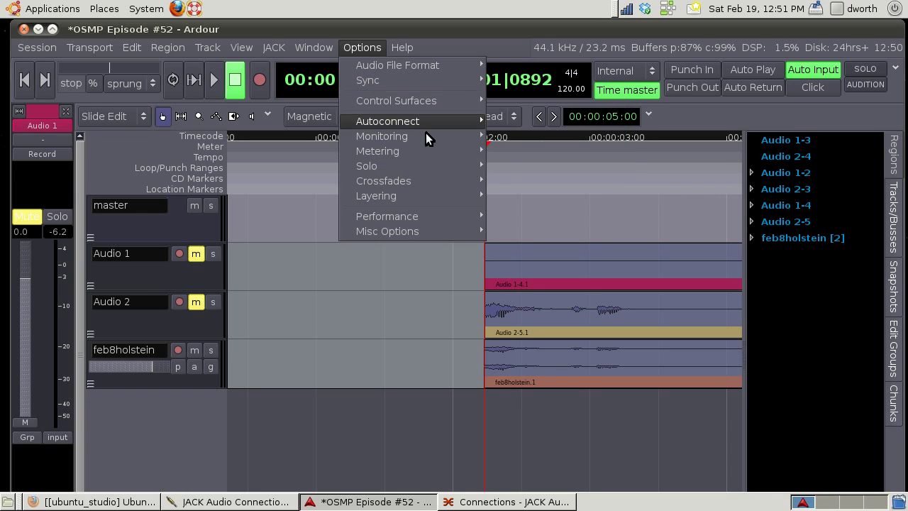
pyautogui.moveTo(440, 230)
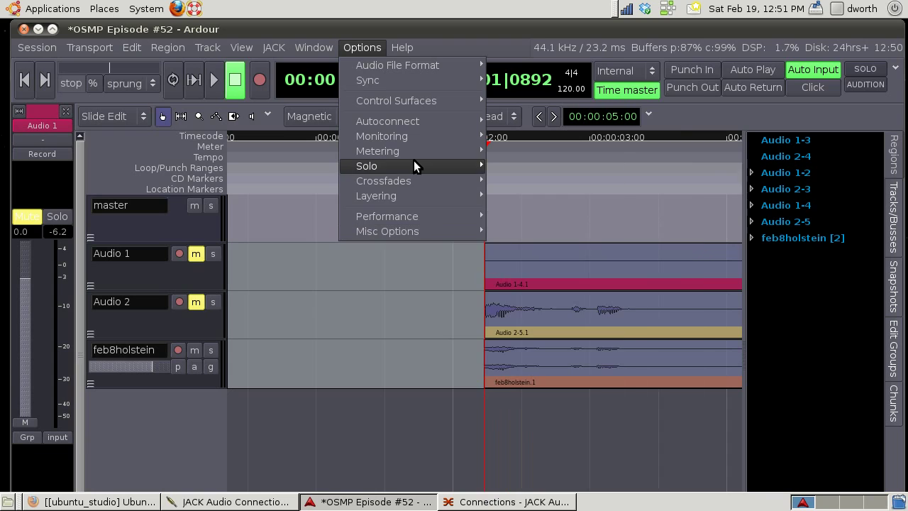
pyautogui.moveTo(306, 43)
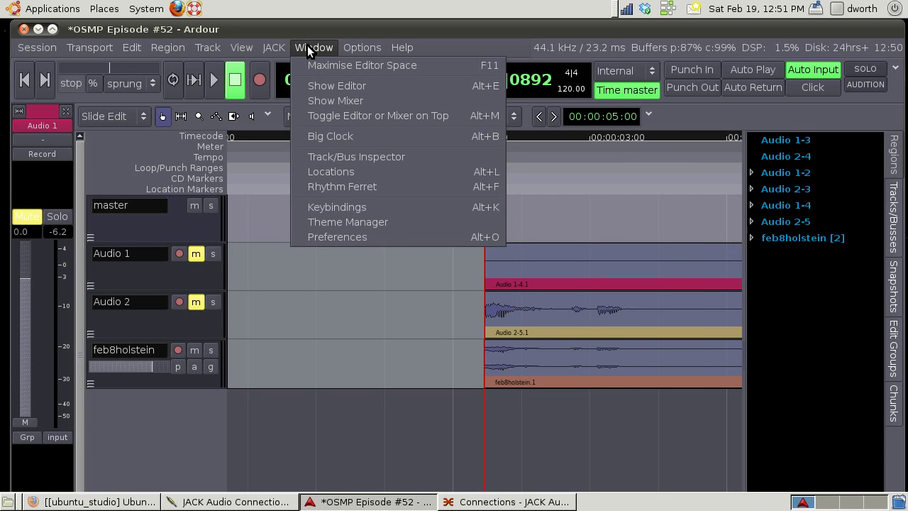
pyautogui.click(346, 236)
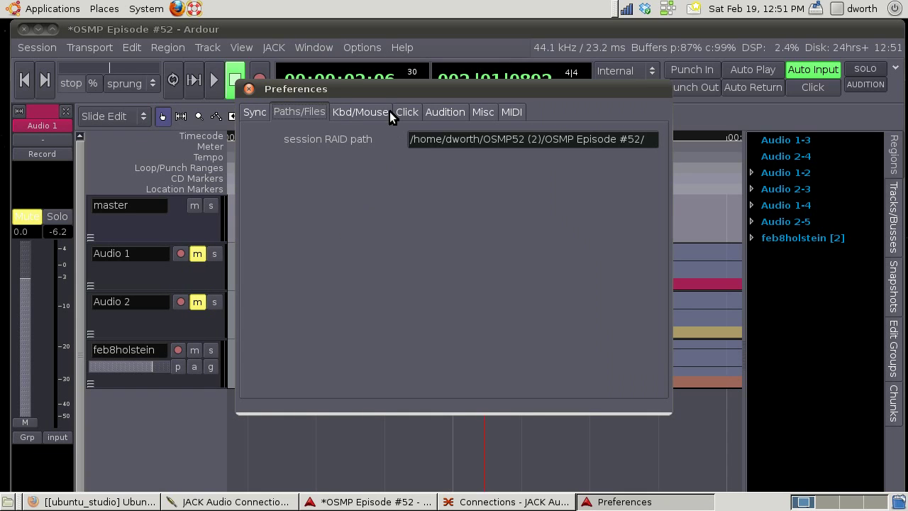
pyautogui.click(371, 110)
pyautogui.click(263, 108)
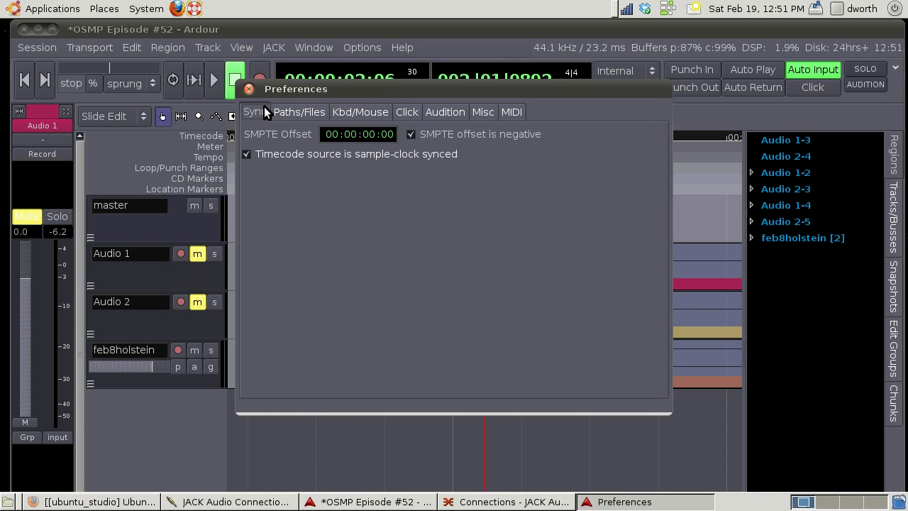
pyautogui.click(420, 112)
pyautogui.click(447, 112)
pyautogui.click(488, 113)
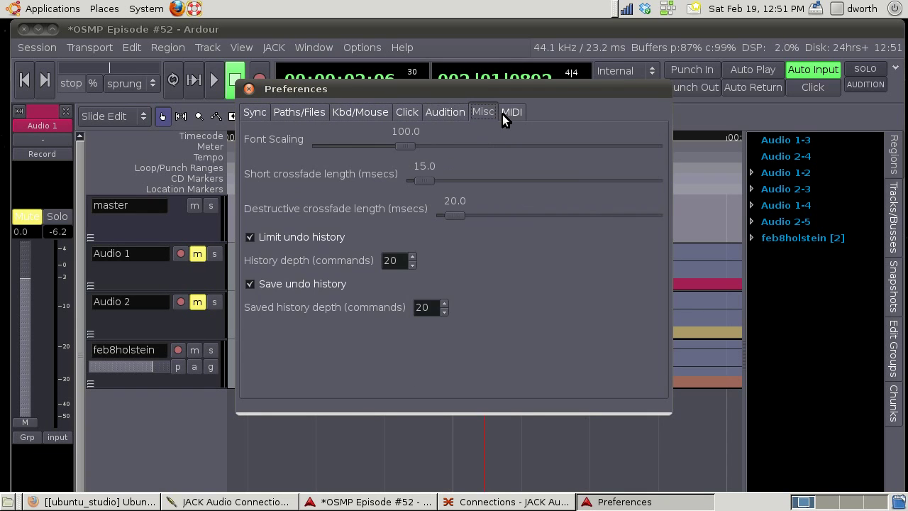
# Lower Font Scaling from 100 to 63 and close Preferences
pyautogui.moveTo(404, 149); pyautogui.dragTo(325, 139)
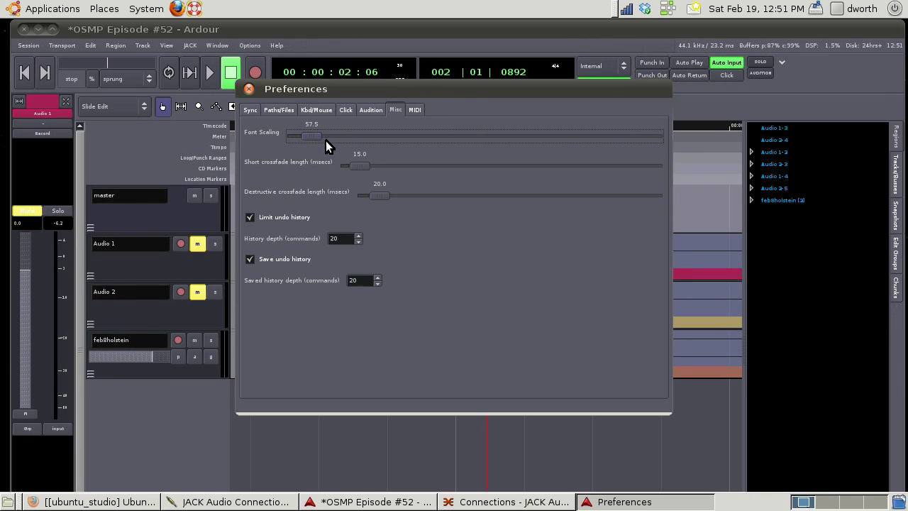
pyautogui.click(297, 136)
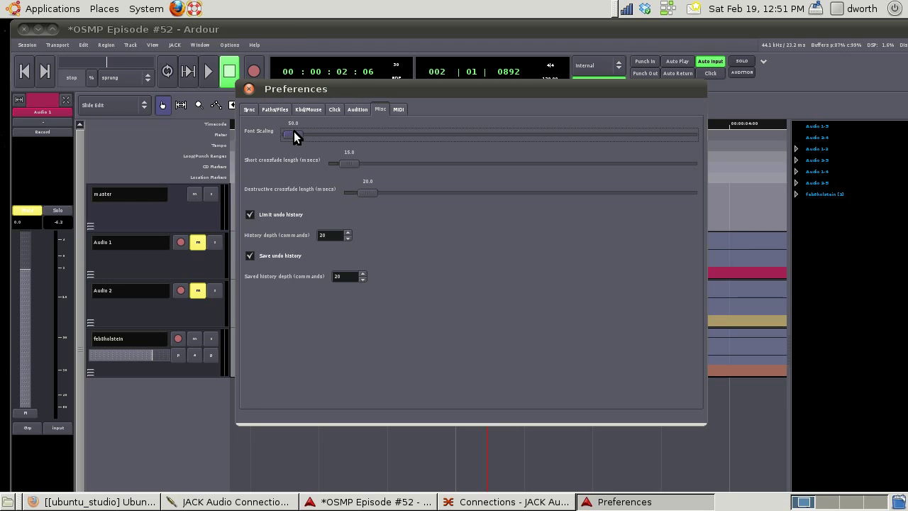
pyautogui.moveTo(321, 134); pyautogui.dragTo(322, 134)
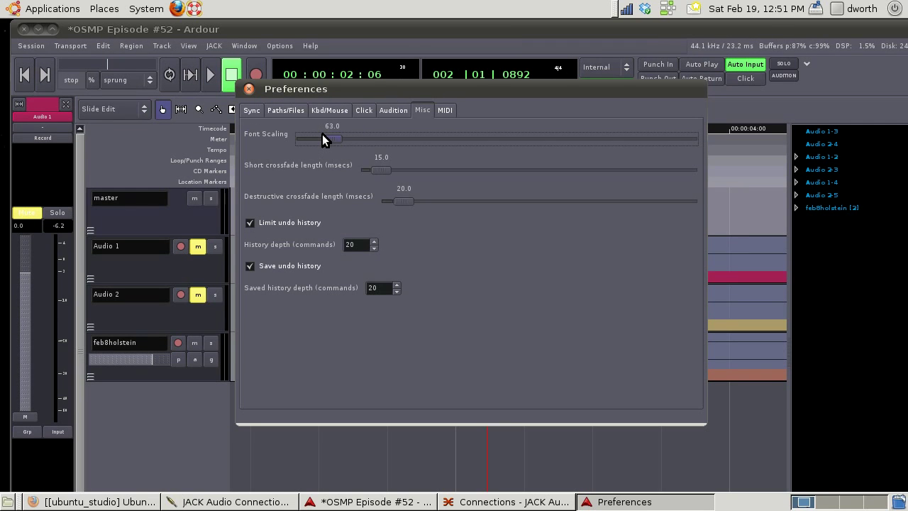
pyautogui.click(249, 90)
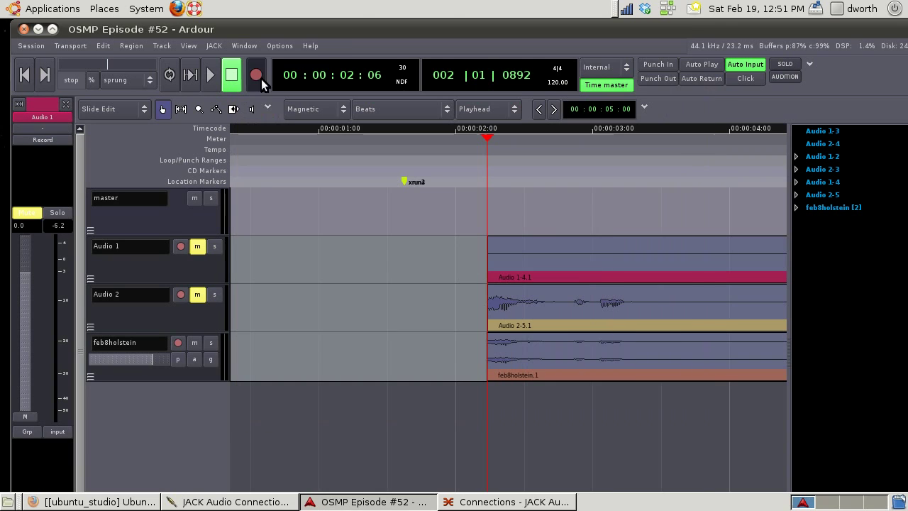
# Maximize the Ardour window from its title bar menu
pyautogui.rightClick(59, 29)
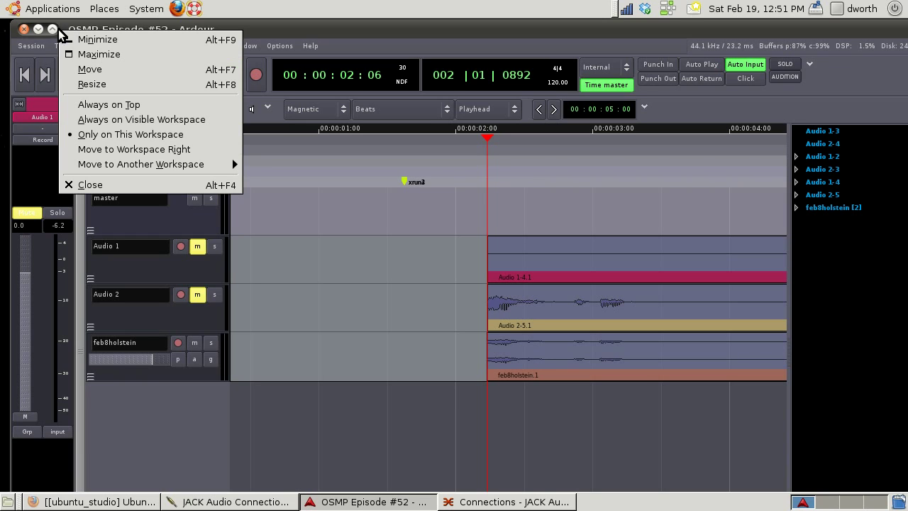
pyautogui.click(93, 52)
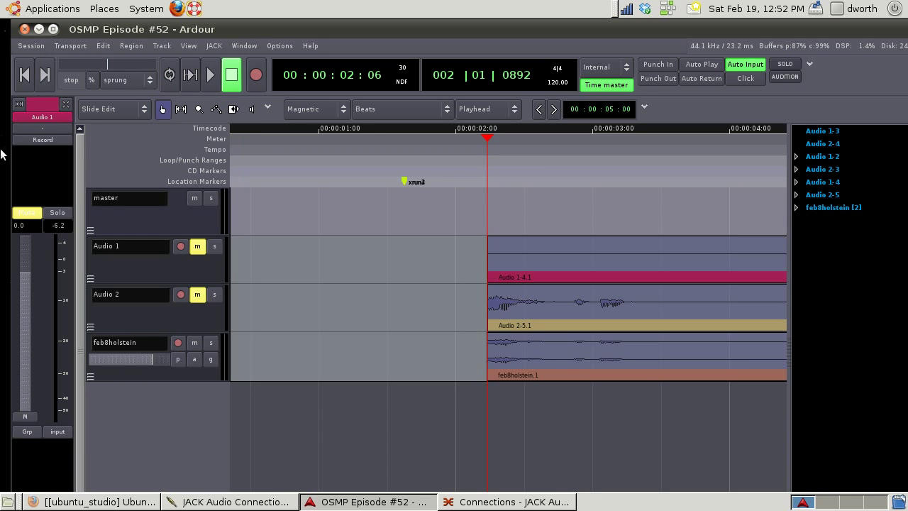